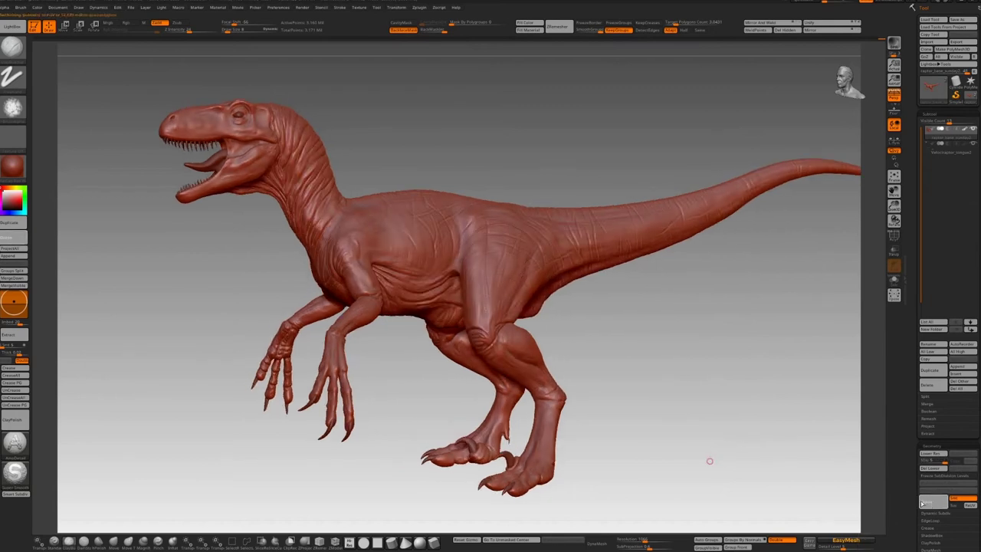
Subdivide the raptor body one more level and brush fine scale texture over its flank and thigh
click(922, 502)
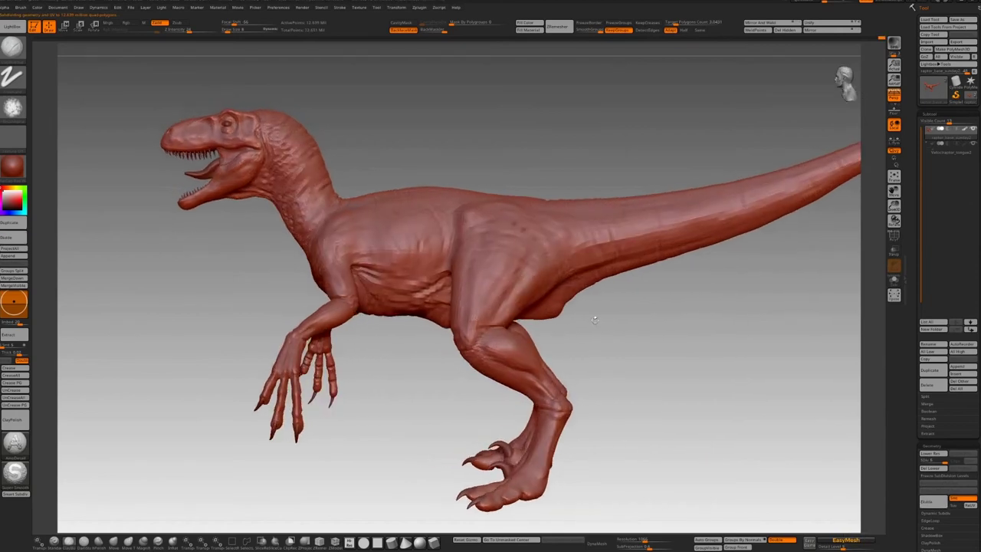
key(space)
drag(597, 316, 614, 314)
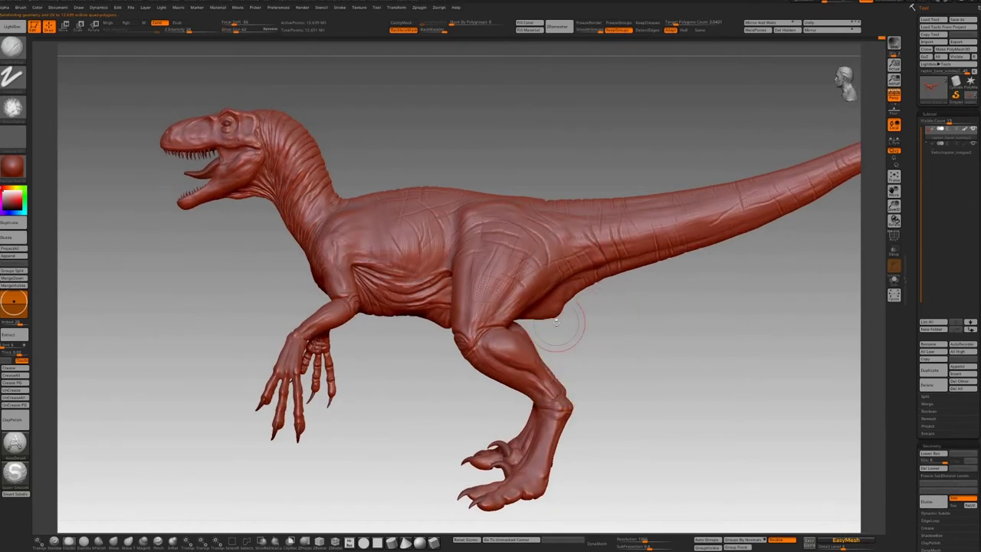
click(175, 541)
mouse_move(640, 338)
mouse_down()
mouse_move(653, 352)
mouse_move(719, 310)
mouse_move(724, 391)
mouse_up()
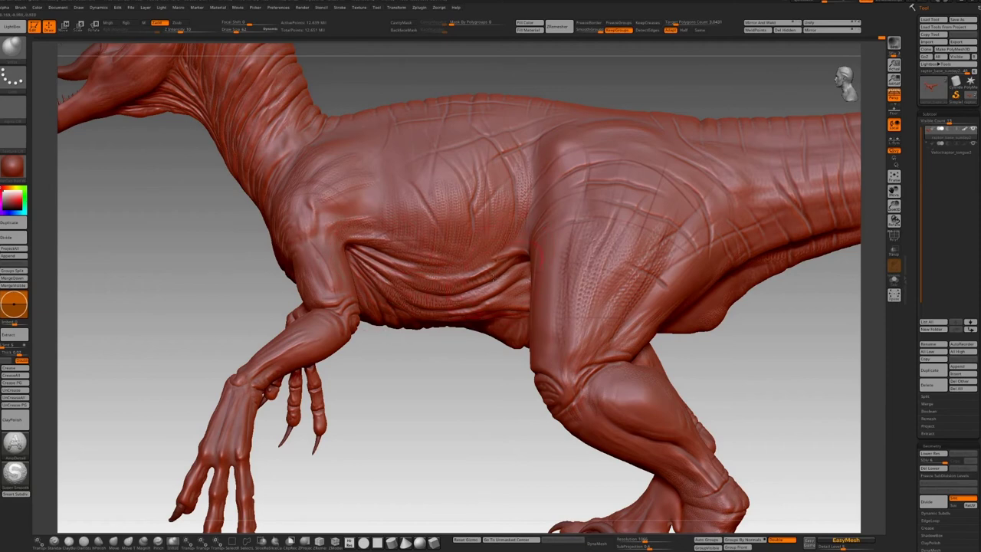
Smooth the scale texture along the rear of the hind thigh
key(shift)
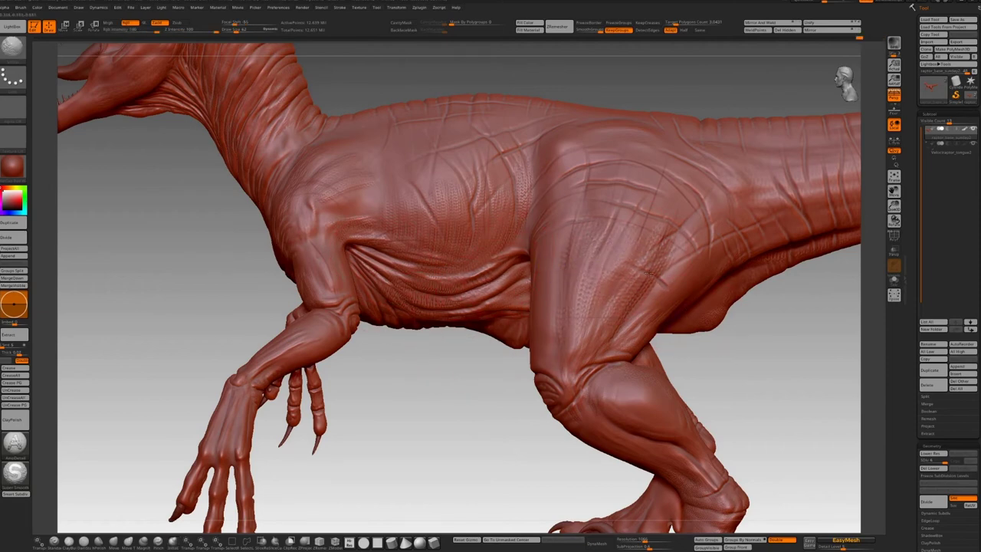
mouse_move(661, 260)
shift+mouse_down()
mouse_move(613, 302)
mouse_move(644, 295)
shift+mouse_up()
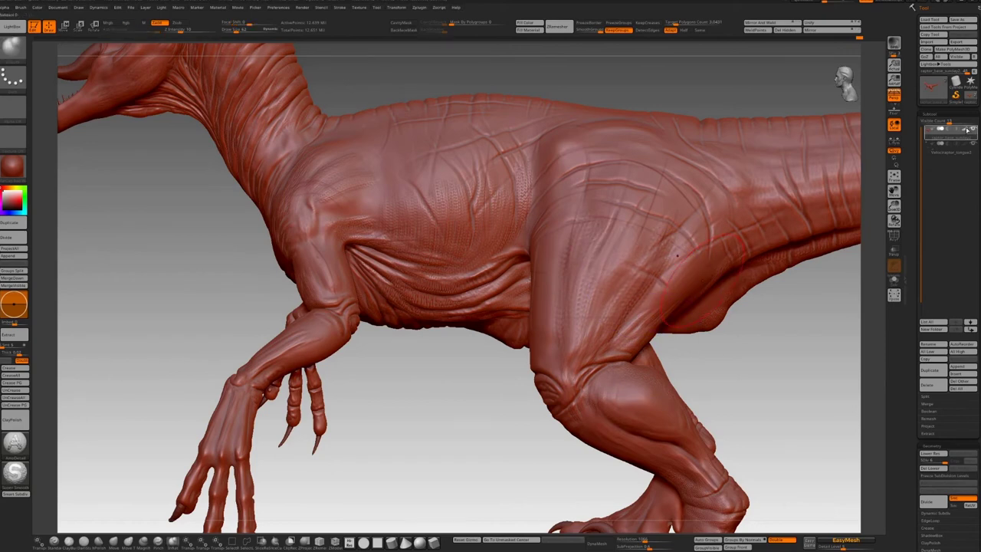
key(shift)
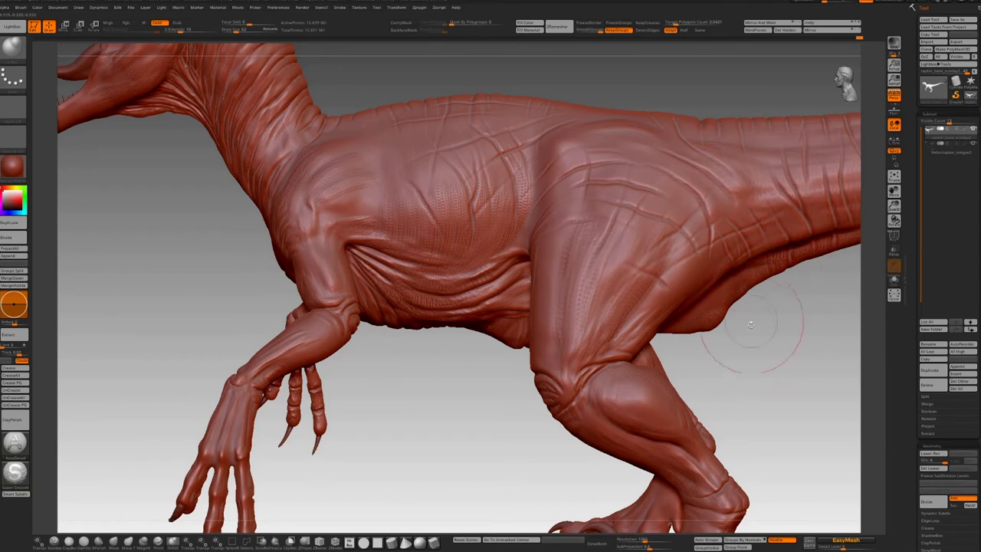
Load the cracked-skin wrinkle alpha for the Standard brush
mouse_move(755, 329)
mouse_down()
mouse_move(771, 330)
mouse_move(731, 322)
mouse_up()
drag(894, 205, 893, 175)
drag(894, 191, 904, 321)
key(space)
drag(539, 191, 517, 186)
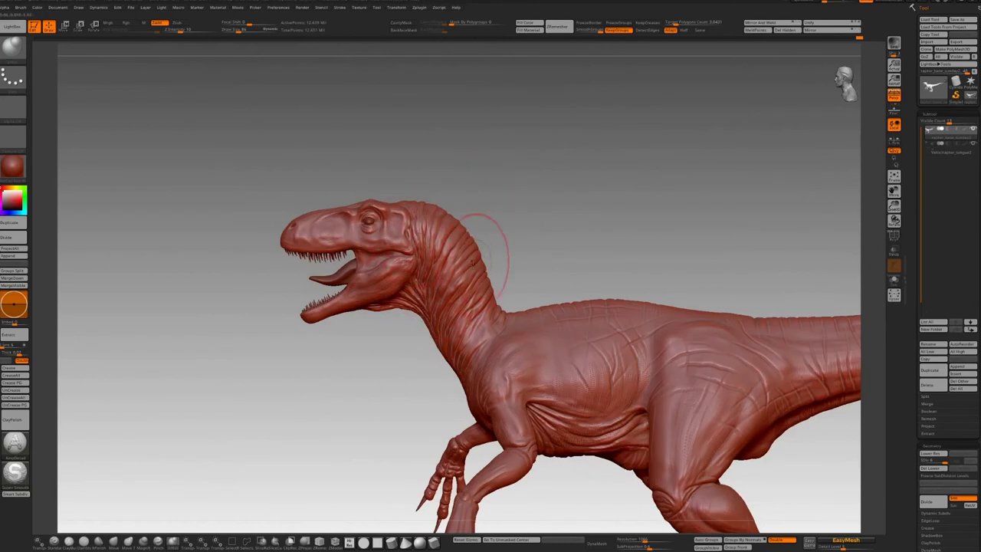
key(shift+d)
key(d)
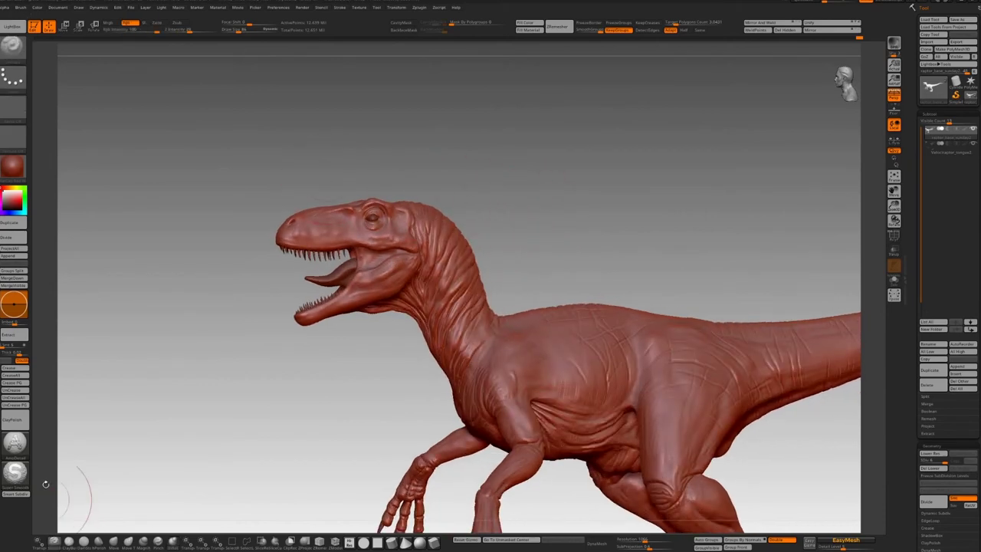
click(16, 109)
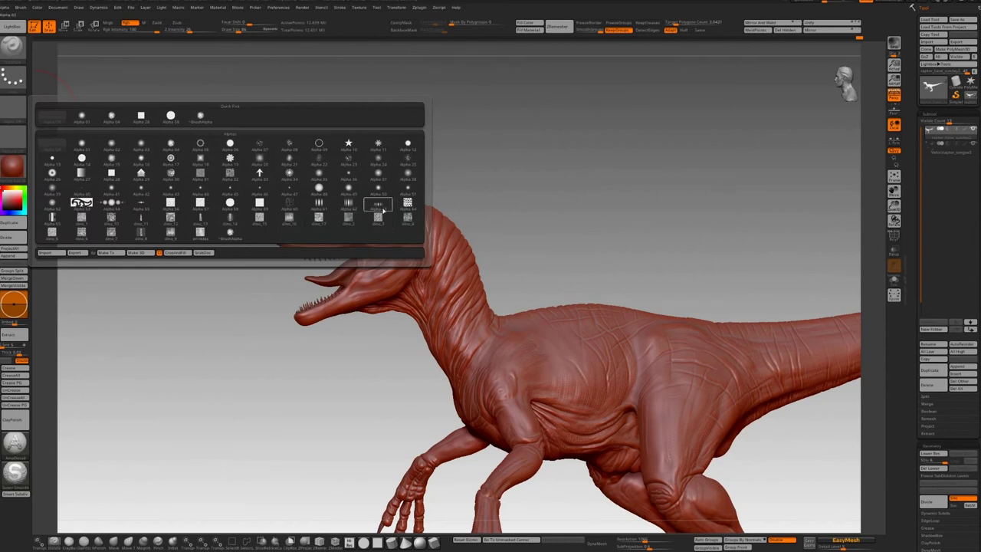
mouse_move(203, 234)
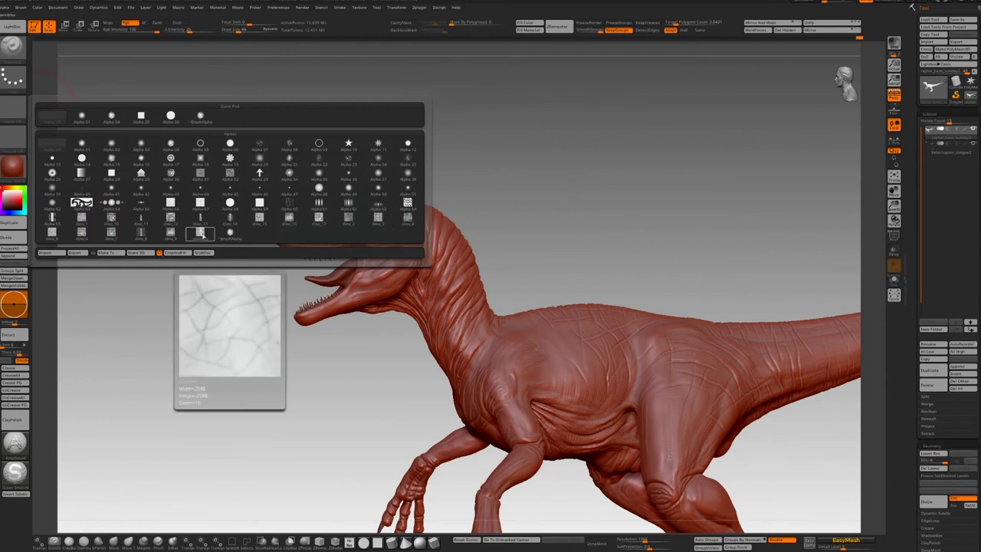
click(200, 233)
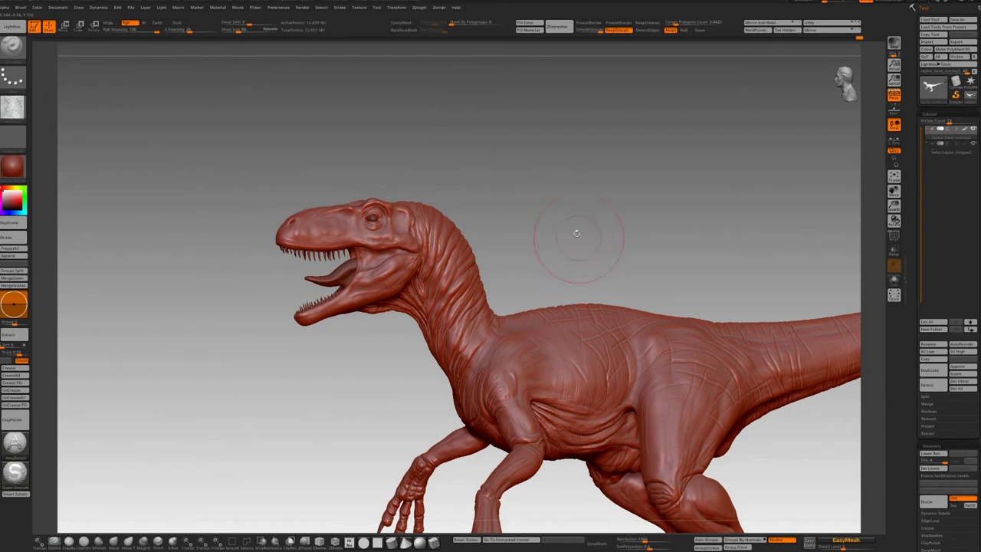
Switch the stroke to DragRect with only Zadd active and stamp a wrinkle patch behind the shoulder
click(11, 77)
click(79, 87)
click(128, 23)
drag(539, 175, 543, 330)
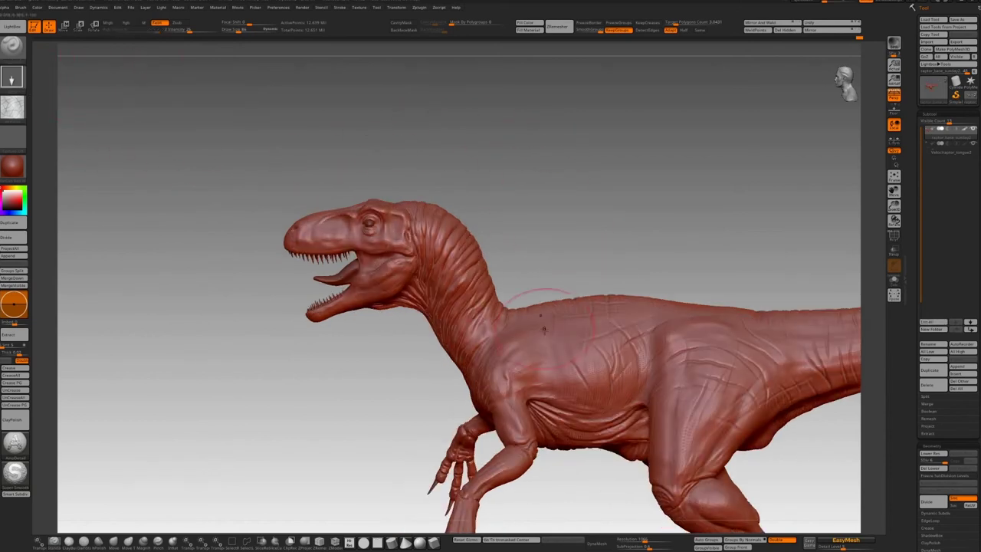
Adjust the wrinkle alpha's modify settings and stamp a patch of skin cracks at the base of the neck
key(ctrl)
click(5, 8)
click(22, 136)
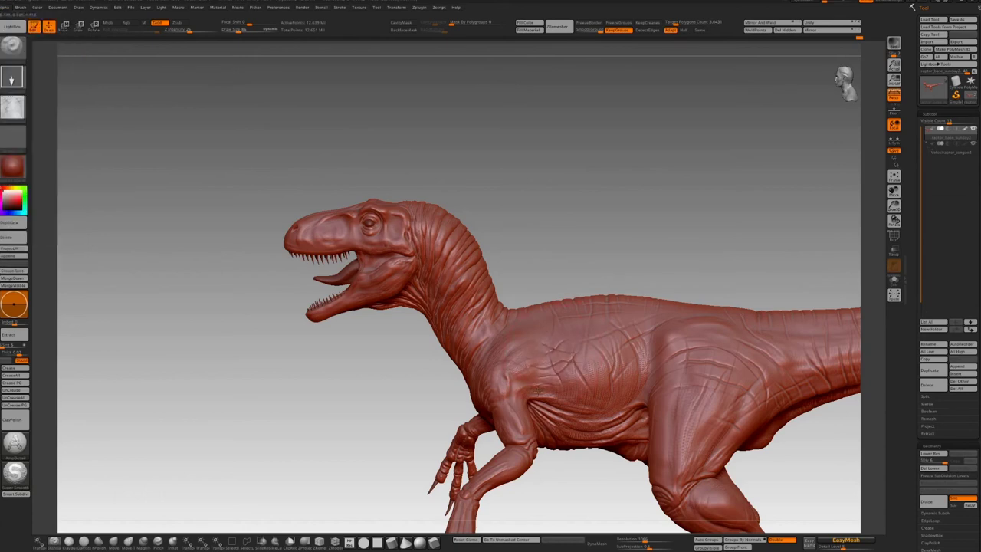
drag(607, 235, 590, 186)
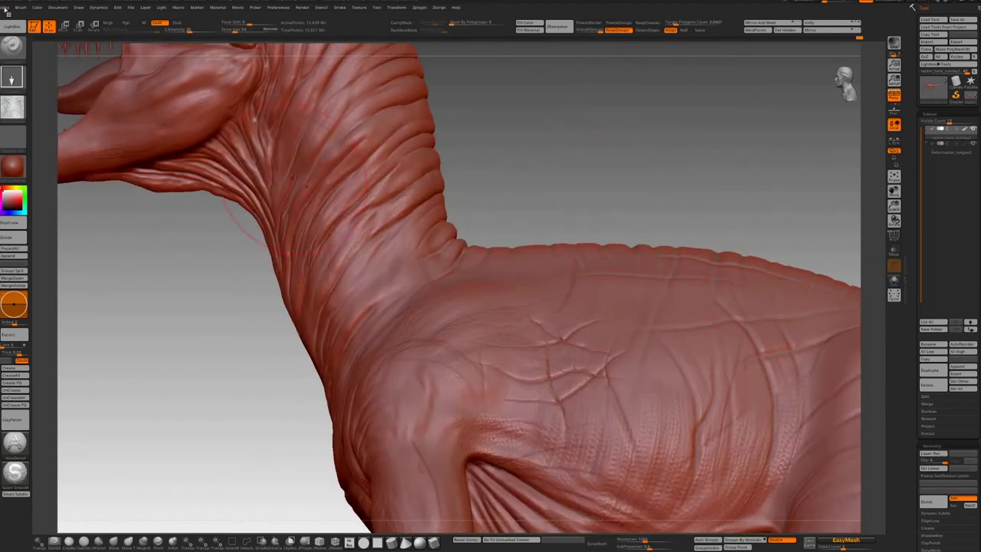
click(12, 107)
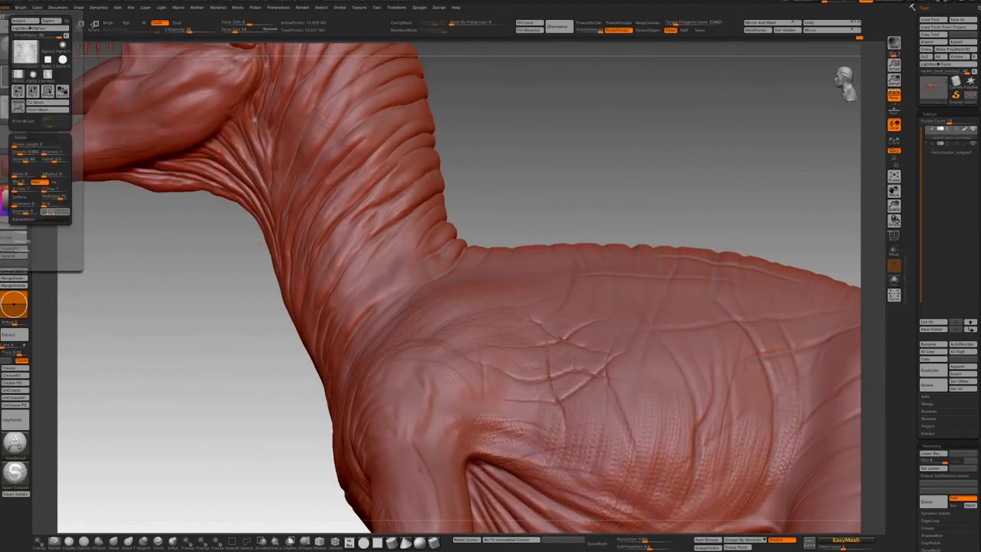
drag(354, 295, 428, 231)
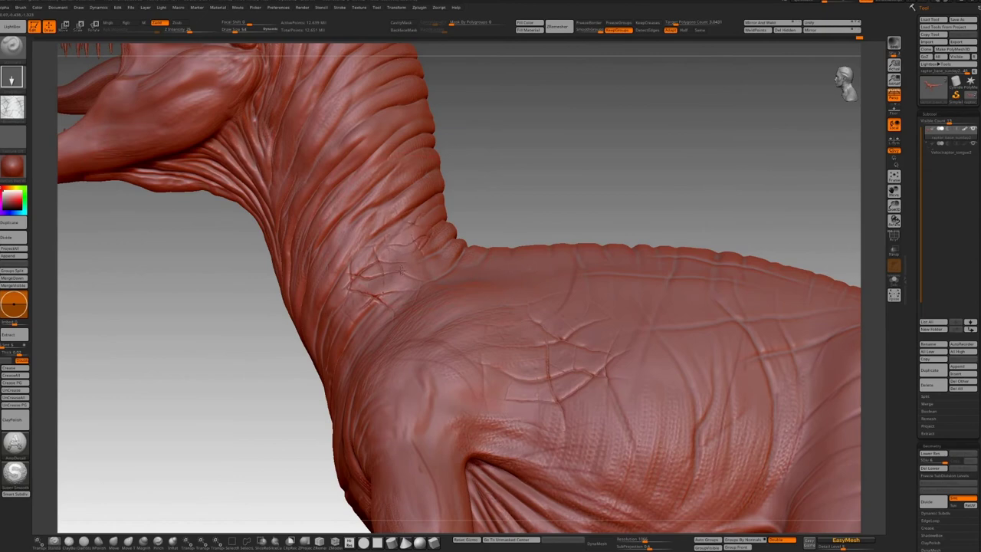
Stamp overlapping cracked wrinkles up the side of the neck towards the jaw
drag(449, 151, 477, 147)
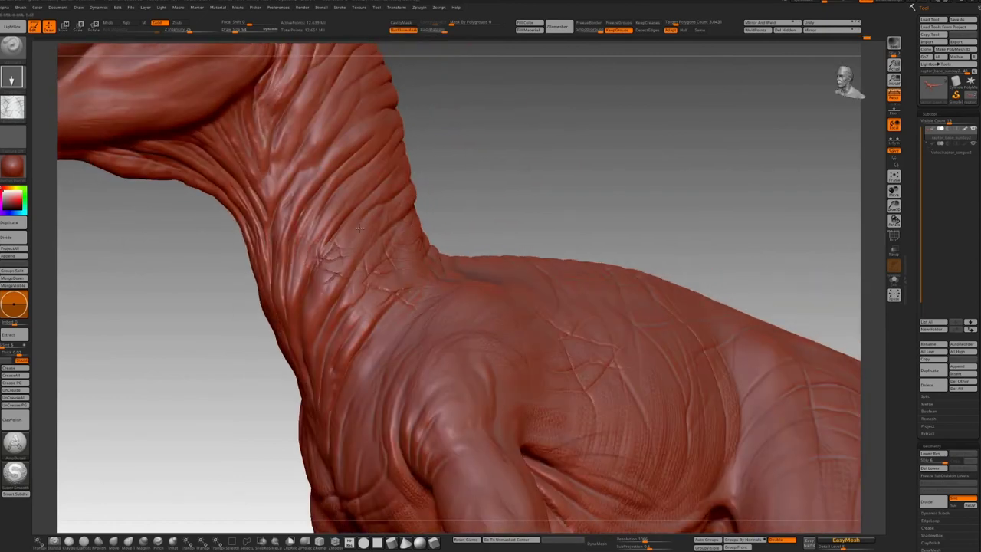
drag(322, 338, 311, 306)
drag(360, 337, 354, 304)
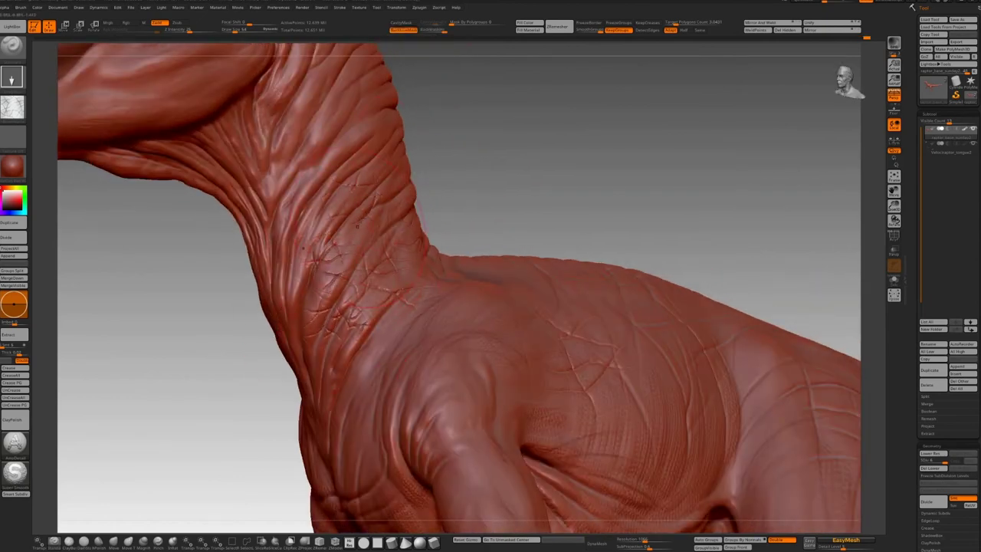
mouse_move(325, 184)
mouse_down()
mouse_move(334, 153)
mouse_move(298, 92)
mouse_up()
mouse_move(285, 189)
mouse_down()
mouse_move(291, 153)
mouse_move(266, 150)
mouse_up()
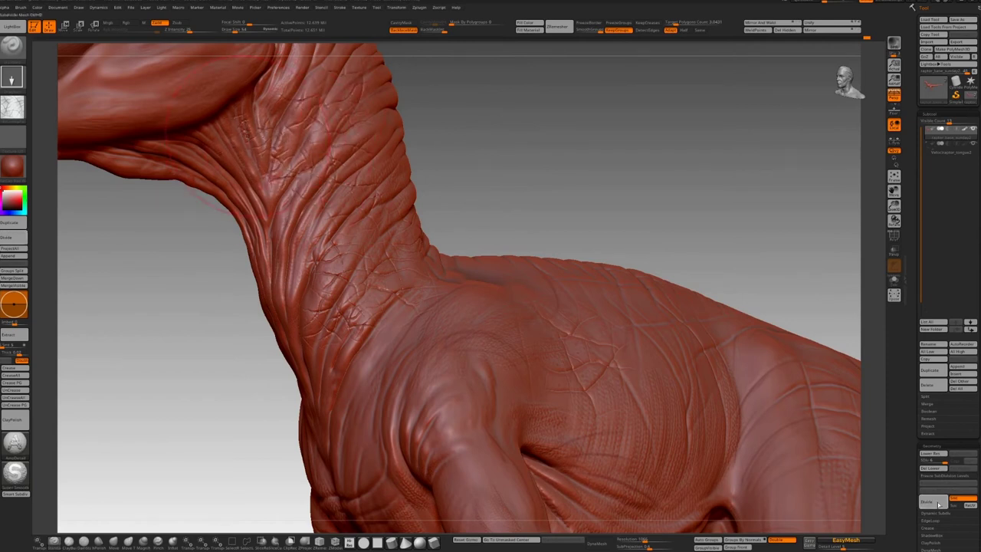
Subdivide the body again and stamp cracked wrinkles across the back of the neck up to the skull
click(930, 504)
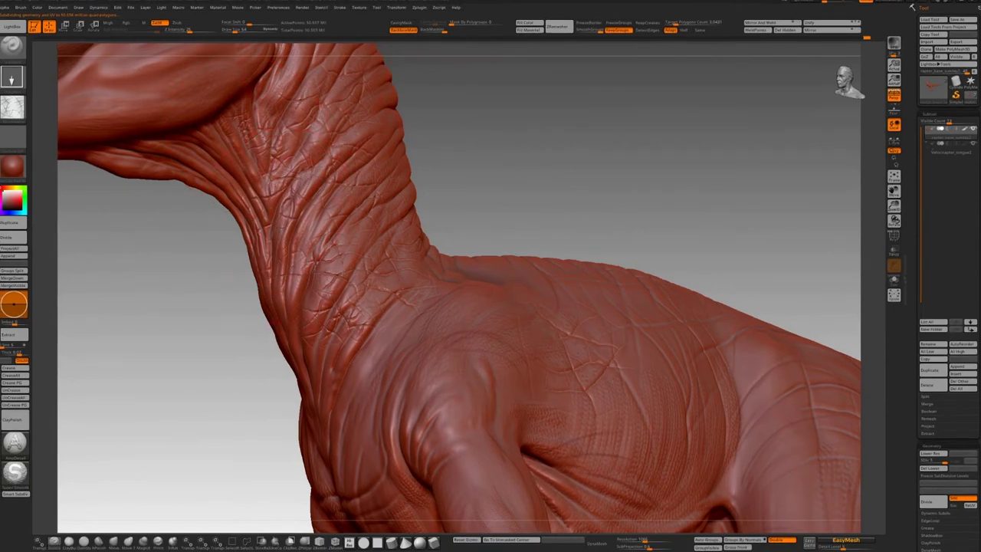
key(b)
key(s)
key(t)
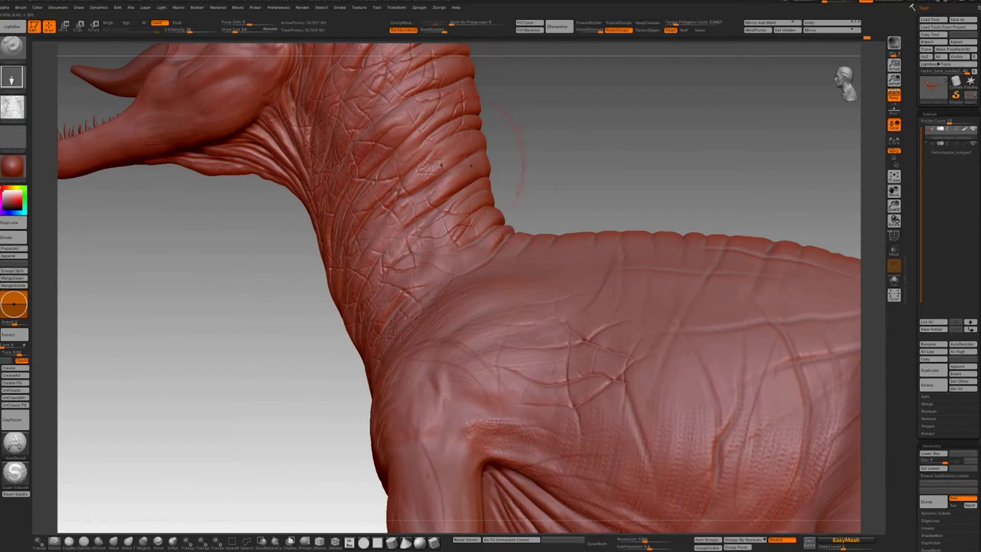
drag(555, 223, 538, 143)
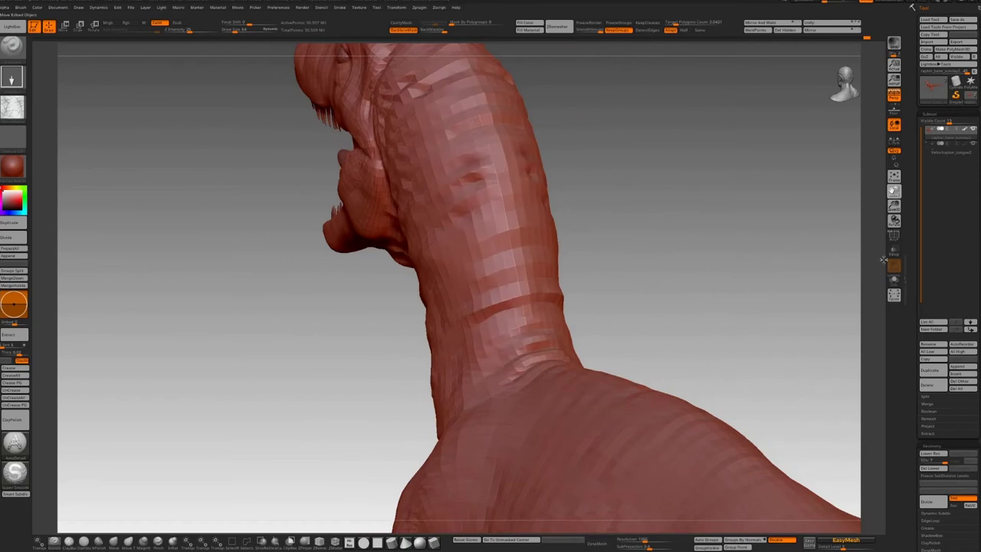
key(d)
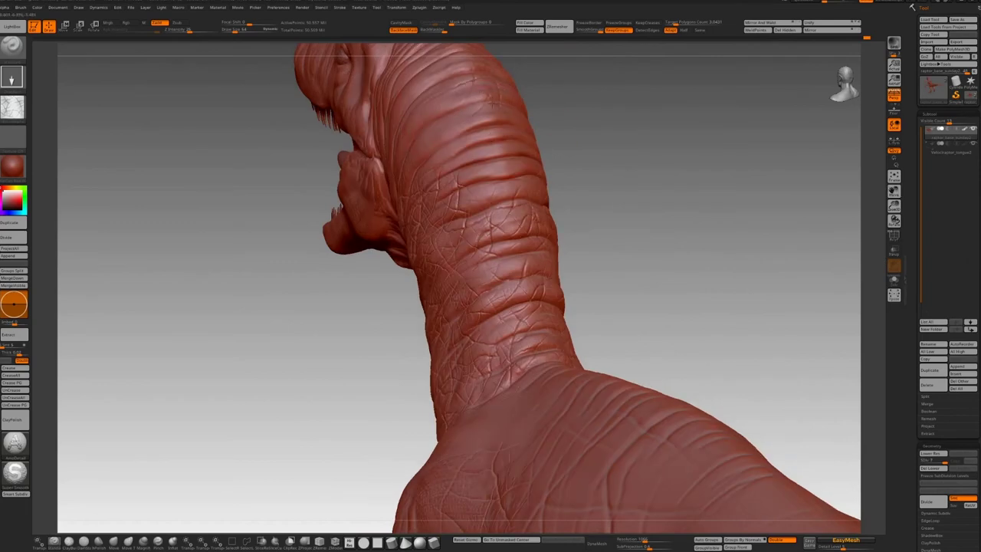
mouse_move(659, 295)
mouse_down()
mouse_move(691, 188)
mouse_move(615, 164)
mouse_move(462, 151)
mouse_up()
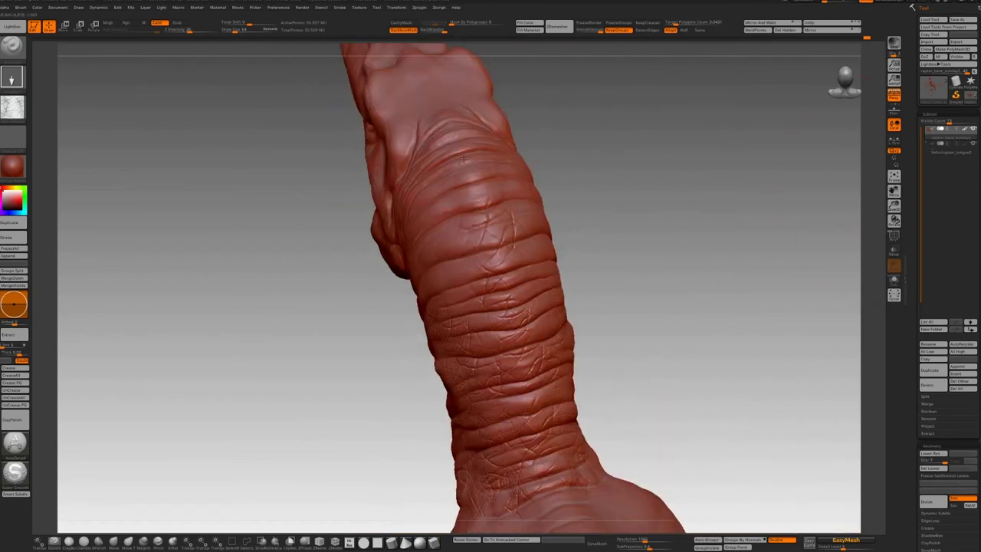
mouse_move(491, 197)
right_down()
mouse_move(574, 157)
mouse_move(422, 201)
right_up()
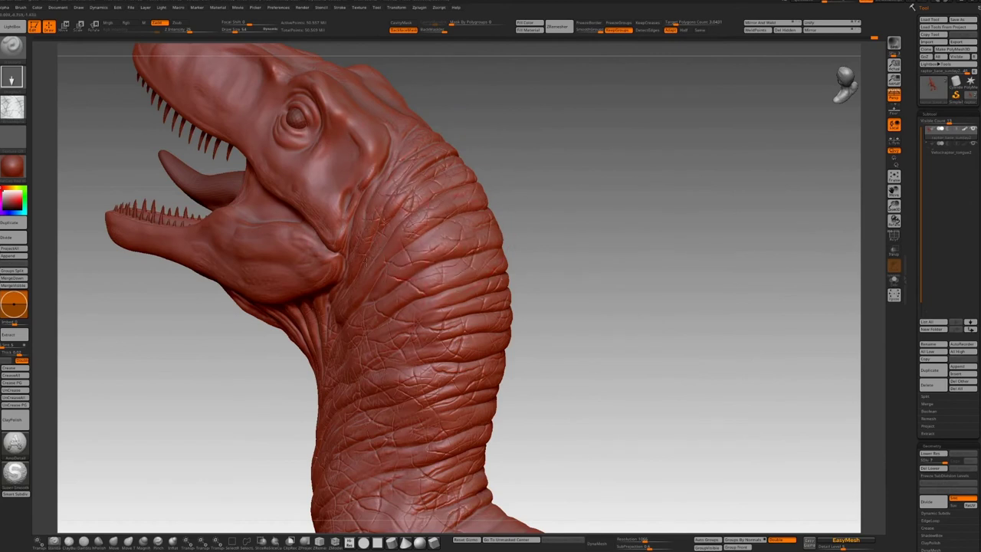
mouse_move(506, 252)
right_down()
mouse_move(266, 327)
mouse_move(559, 284)
right_up()
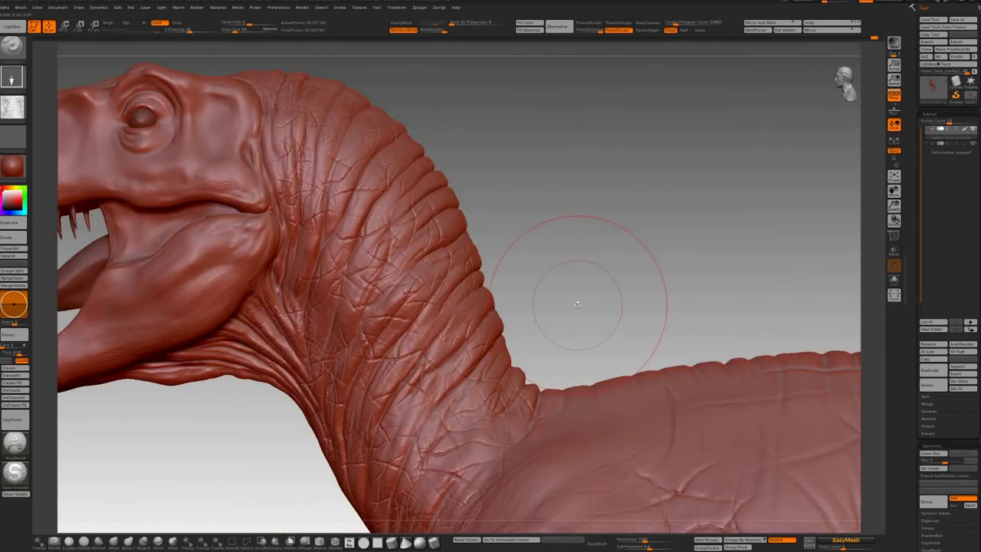
Drop to a lower subdivision level and smooth the folds on the throat below the jaw
key(shift+d)
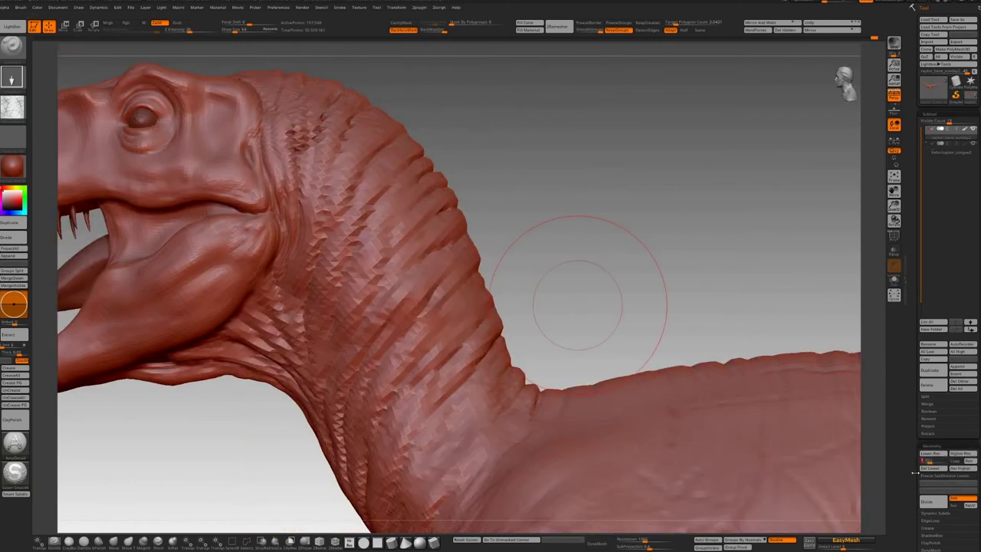
right_drag(533, 322, 488, 197)
right_drag(431, 274, 464, 219)
key(shift+space)
mouse_move(223, 375)
mouse_down()
mouse_move(255, 383)
mouse_move(218, 376)
mouse_up()
mouse_move(285, 388)
mouse_down()
mouse_move(277, 401)
mouse_move(288, 368)
mouse_move(291, 411)
mouse_up()
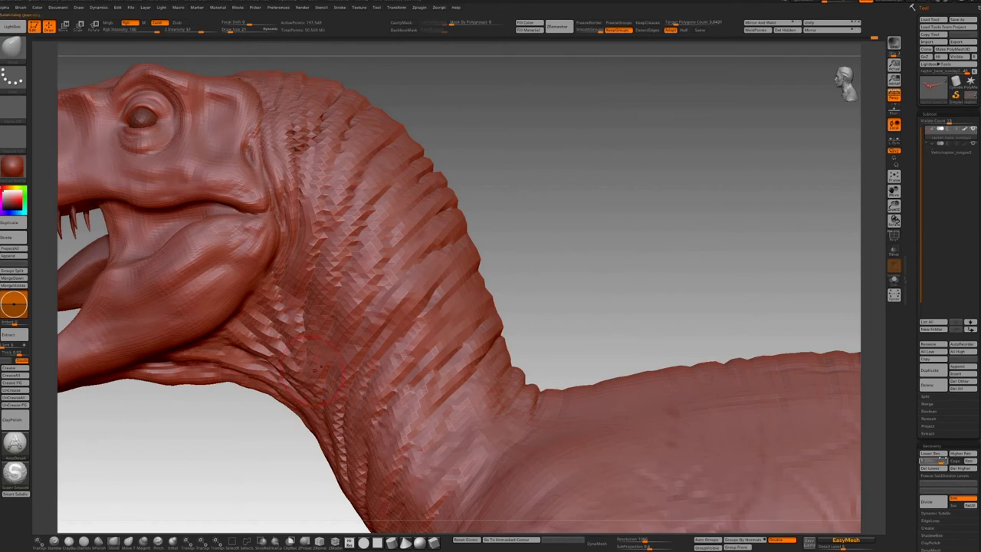
Return to a higher subdivision level and stamp finer wrinkles on the upper neck just behind the head
click(941, 458)
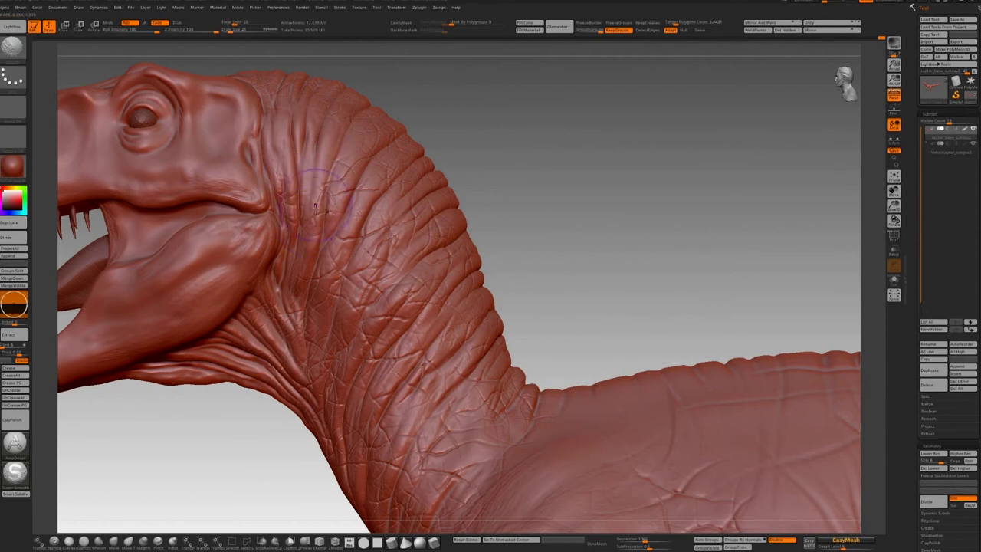
click(55, 541)
drag(325, 162, 342, 174)
drag(280, 142, 293, 156)
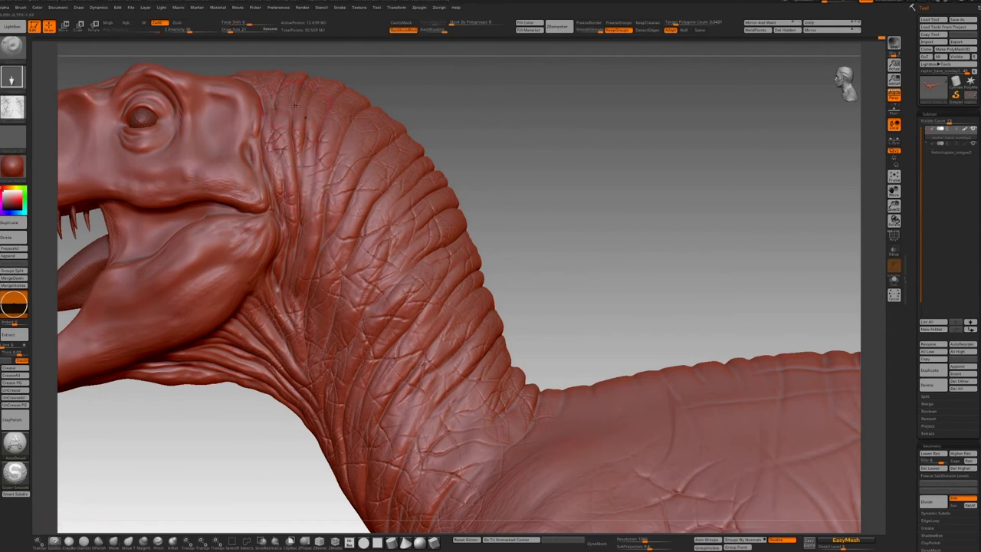
drag(322, 214, 318, 180)
drag(473, 463, 488, 446)
Stamp cracked-skin wrinkles across the rib cage between the shoulder and the hind leg
drag(889, 207, 852, 72)
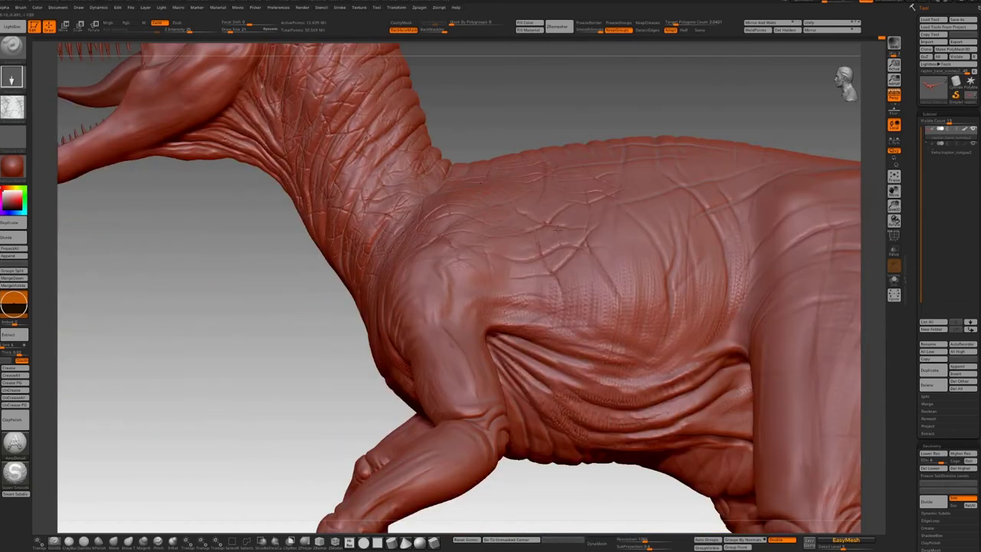
drag(545, 249, 556, 262)
mouse_move(515, 283)
mouse_down()
mouse_move(532, 302)
mouse_move(611, 318)
mouse_up()
drag(649, 253, 665, 273)
drag(654, 319, 671, 337)
drag(698, 276, 714, 296)
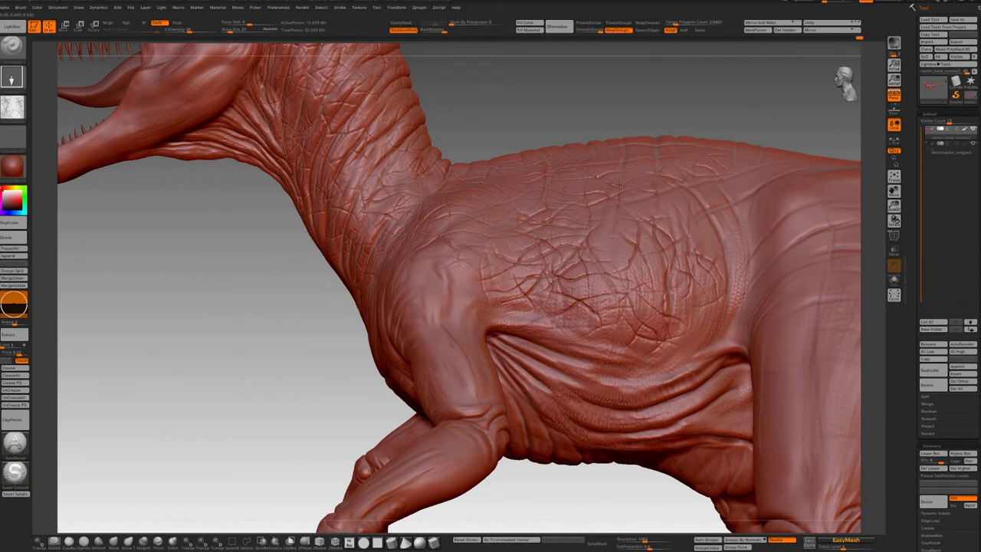
Stamp wrinkle patches on the shoulder and upper arm and soften them with smoothing
mouse_move(433, 298)
mouse_down()
mouse_move(448, 315)
mouse_move(454, 307)
mouse_up()
mouse_move(429, 295)
shift+mouse_down()
mouse_move(438, 281)
mouse_move(442, 300)
shift+mouse_up()
drag(446, 363, 458, 378)
shift+drag(454, 369, 463, 389)
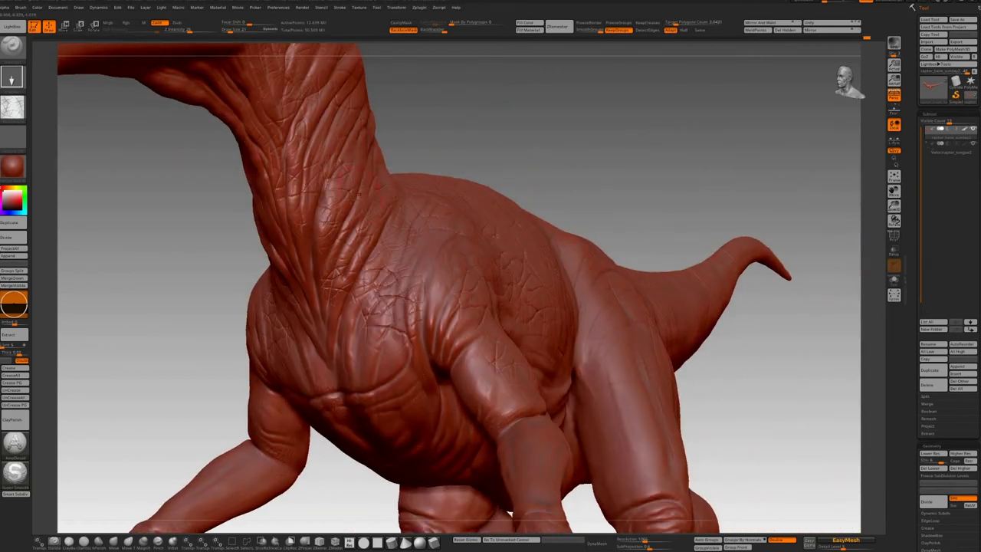
Mask the front of the neck and the chest, and invert the mask to protect the rest of the body
drag(276, 222, 306, 298)
drag(260, 153, 303, 234)
mouse_move(306, 199)
mouse_down()
mouse_move(321, 305)
mouse_move(387, 360)
mouse_move(341, 294)
mouse_move(387, 389)
mouse_move(353, 341)
mouse_up()
ctrl+click(490, 140)
Add surface noise with the crack alpha to the unmasked neck front and chest, adjusting its strength and alpha scale
drag(489, 140, 799, 365)
drag(912, 372, 913, 343)
click(938, 354)
click(929, 377)
drag(834, 347, 792, 375)
alt+drag(792, 375, 790, 443)
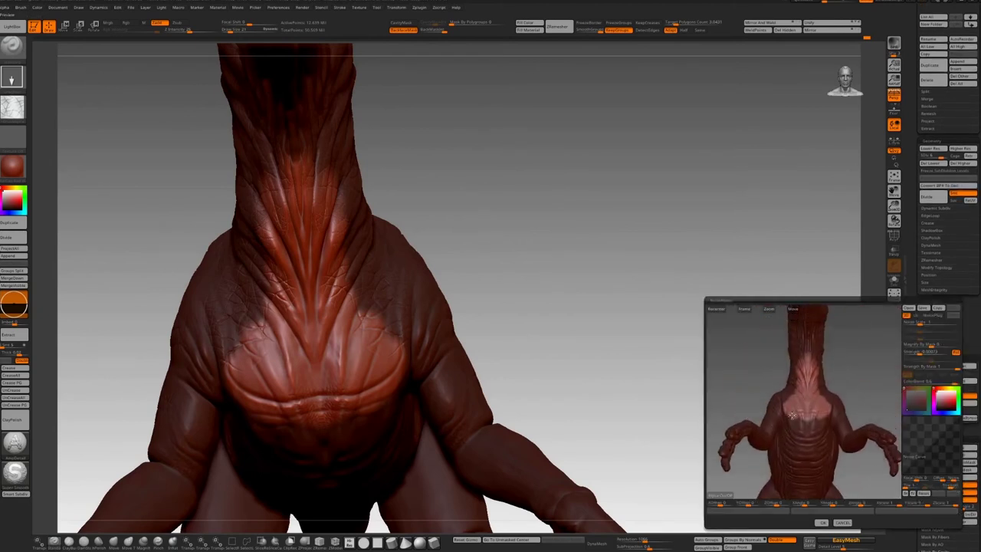
drag(771, 309, 792, 451)
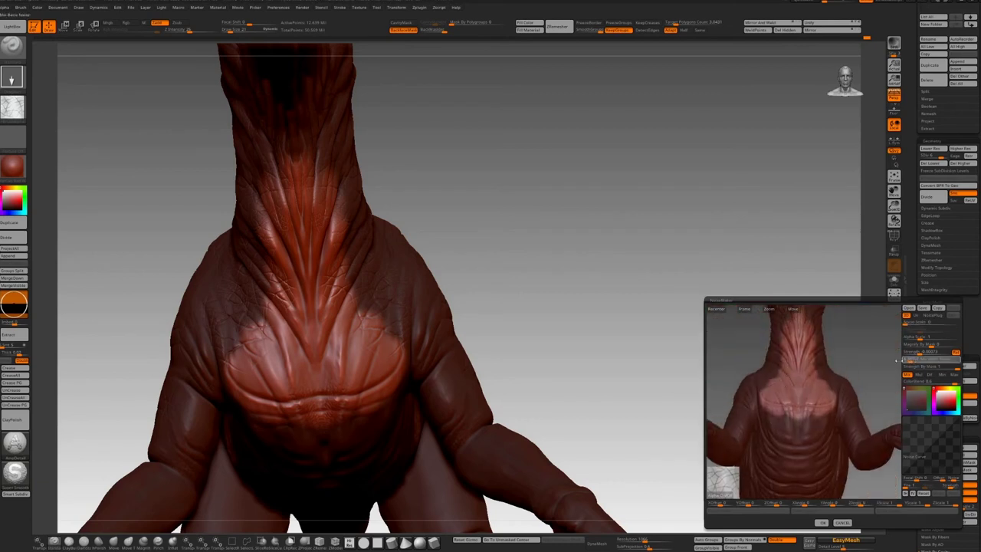
drag(770, 310, 794, 467)
mouse_move(915, 352)
mouse_down()
mouse_move(916, 338)
mouse_move(903, 360)
mouse_move(923, 338)
mouse_up()
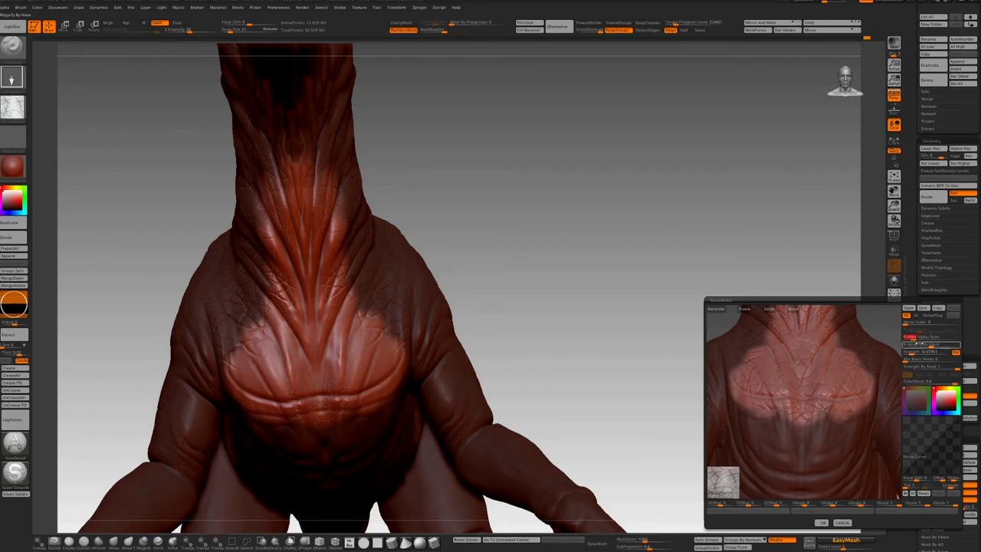
click(822, 522)
Check the chest noise from an angled view, then reopen its settings and accept them
drag(567, 256, 641, 350)
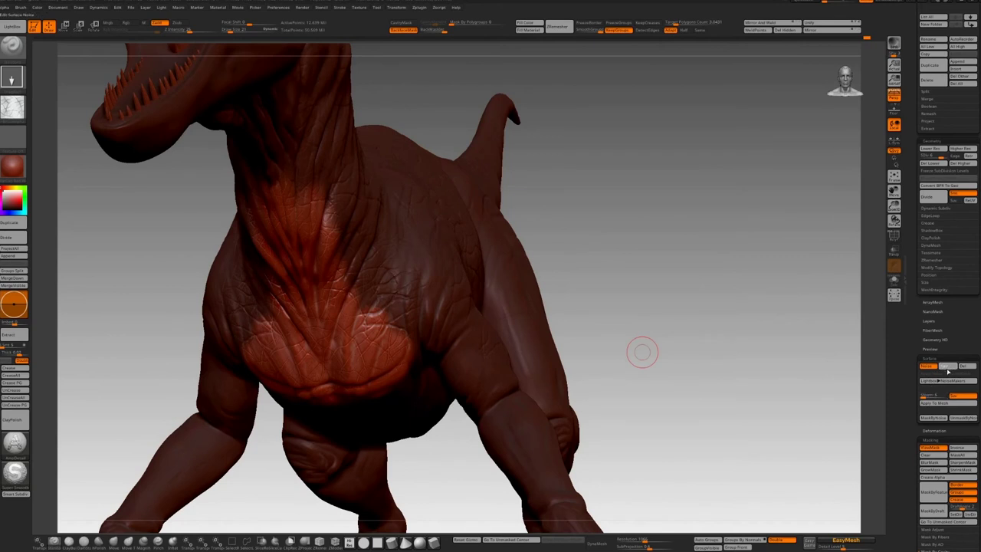
click(947, 368)
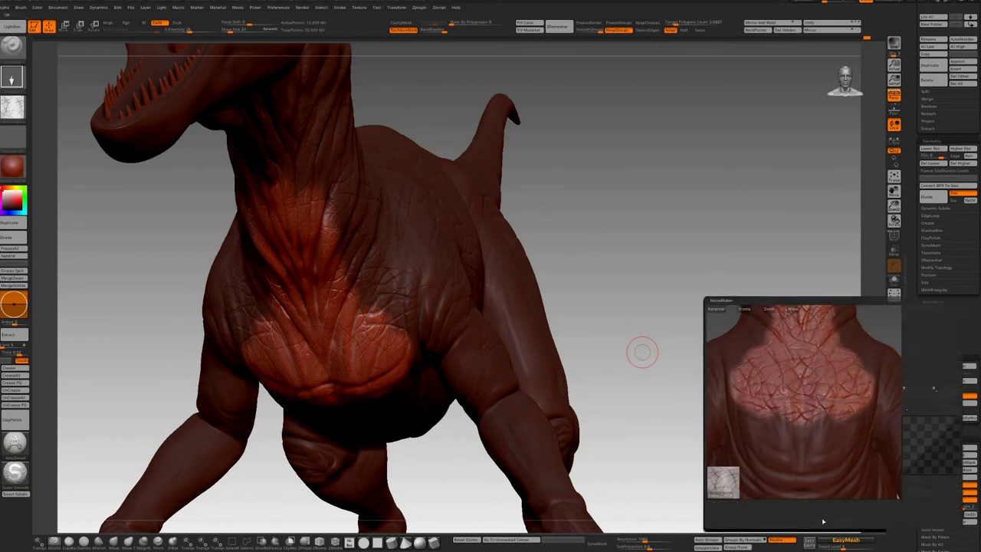
click(822, 521)
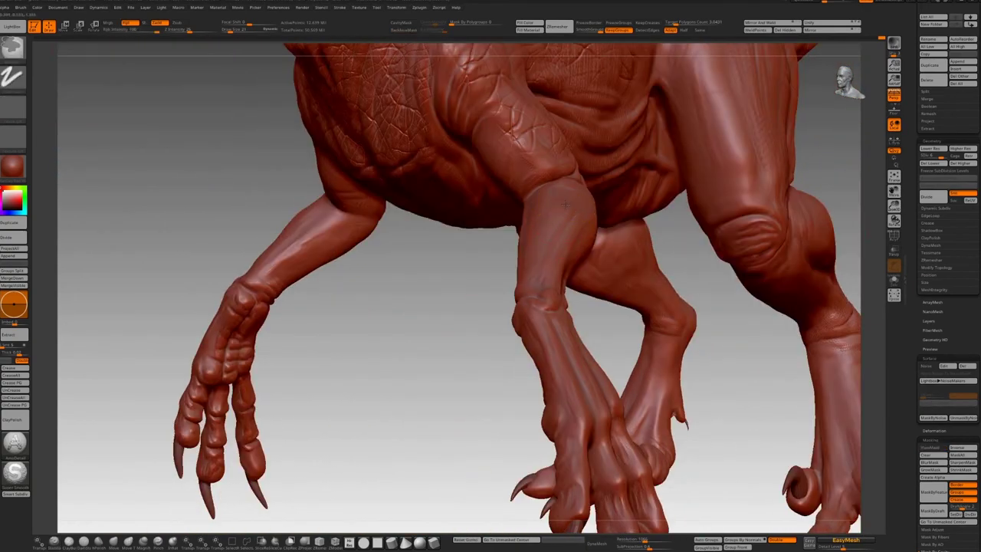
Mask the forearms and elbows up to the upper arms, and invert the mask to expose only the arms
mouse_move(557, 201)
ctrl+mouse_down()
mouse_move(546, 240)
mouse_move(529, 173)
mouse_move(451, 98)
mouse_move(491, 107)
mouse_move(460, 116)
mouse_move(431, 63)
mouse_move(552, 178)
mouse_move(575, 237)
ctrl+mouse_up()
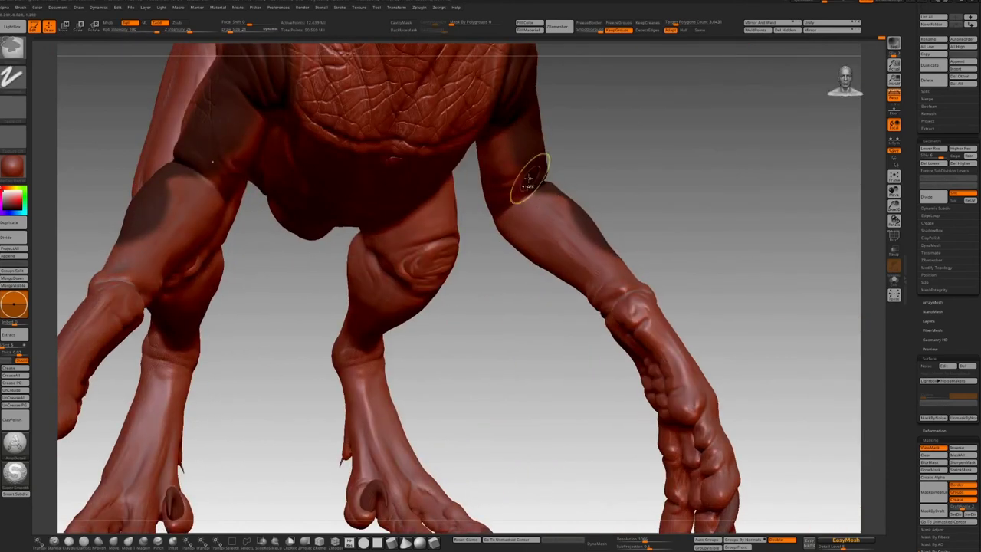
mouse_move(527, 178)
ctrl+mouse_down()
mouse_move(553, 230)
mouse_move(613, 288)
mouse_move(499, 162)
ctrl+mouse_up()
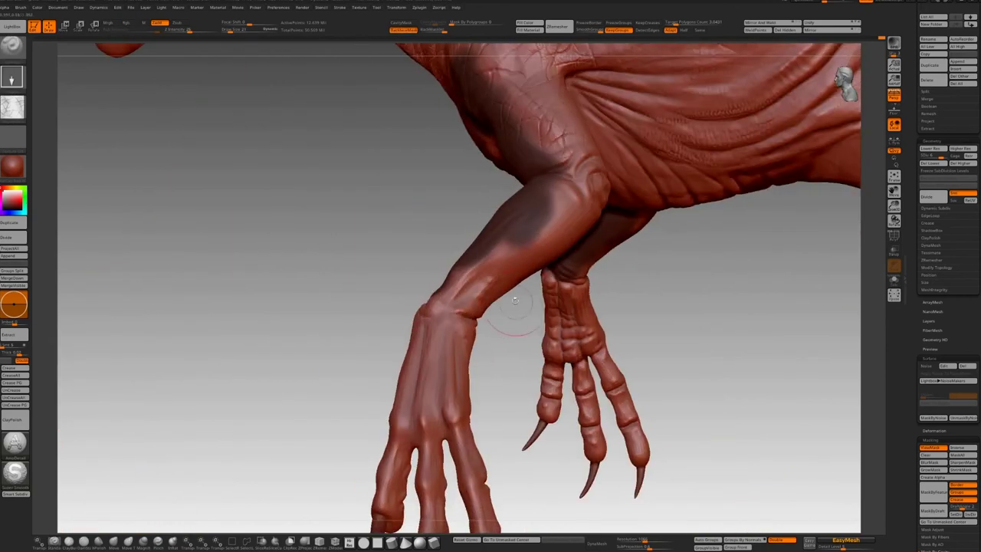
mouse_move(441, 306)
ctrl+mouse_down()
mouse_move(563, 218)
mouse_move(588, 162)
mouse_move(583, 230)
mouse_move(500, 253)
ctrl+mouse_up()
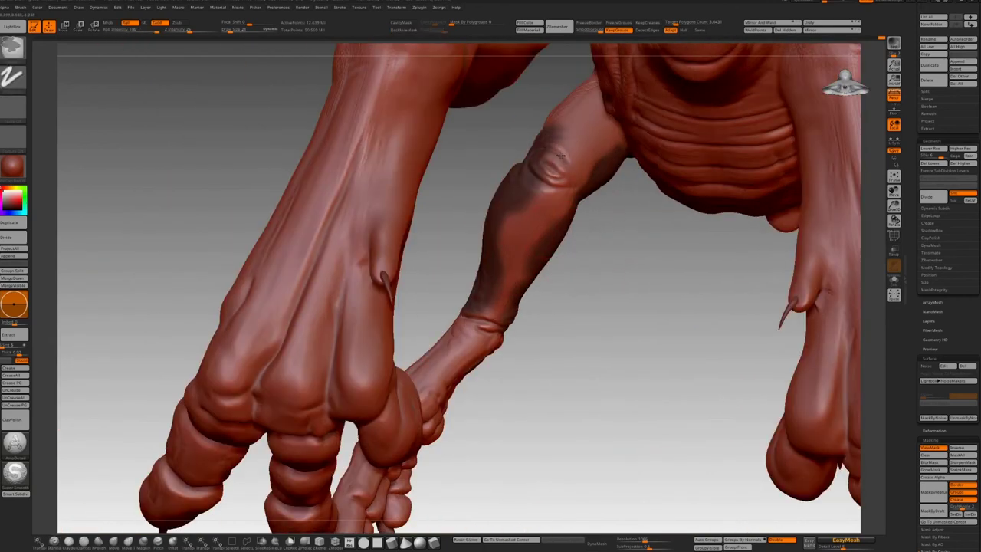
mouse_move(552, 165)
ctrl+mouse_down()
mouse_move(600, 127)
mouse_move(536, 214)
mouse_move(490, 314)
mouse_move(555, 218)
ctrl+mouse_up()
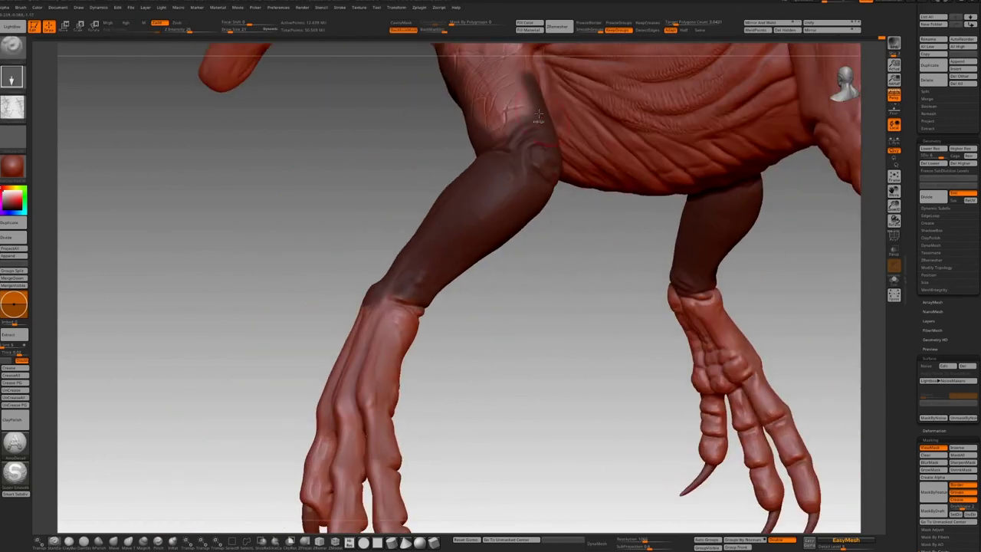
ctrl+drag(539, 114, 497, 169)
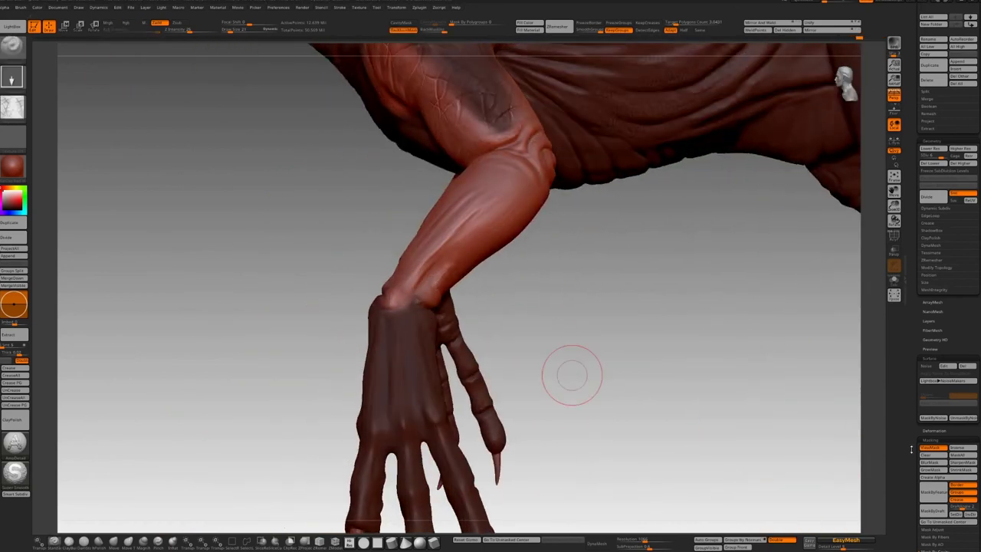
Add crack-pattern surface noise to the unmasked arms and switch its projection to UV
scroll(908, 368, down, 5)
drag(912, 440, 913, 420)
click(928, 183)
drag(696, 304, 758, 307)
click(950, 183)
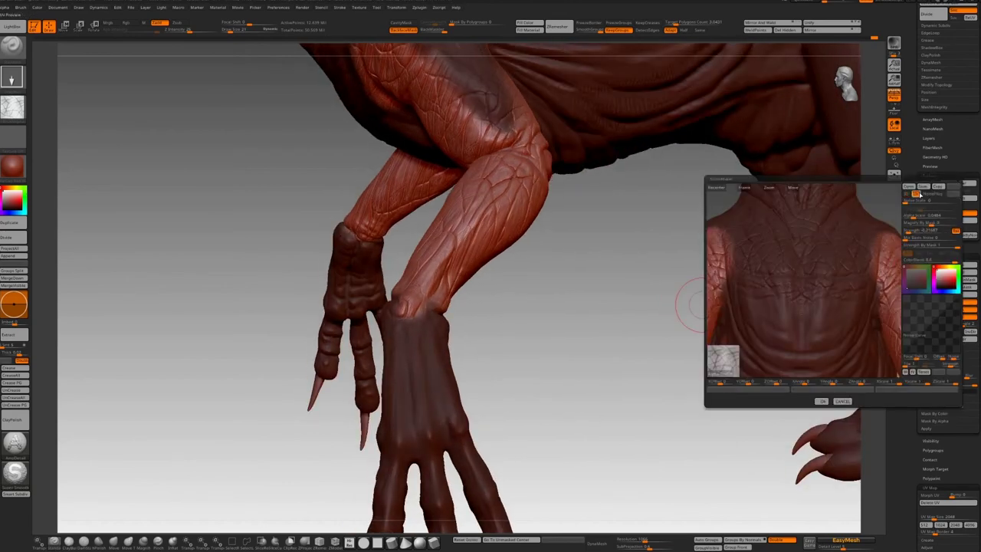
click(822, 401)
Frame an arm in the noise preview, reduce the alpha scale for finer cracks, and apply the noise to the mesh
click(950, 183)
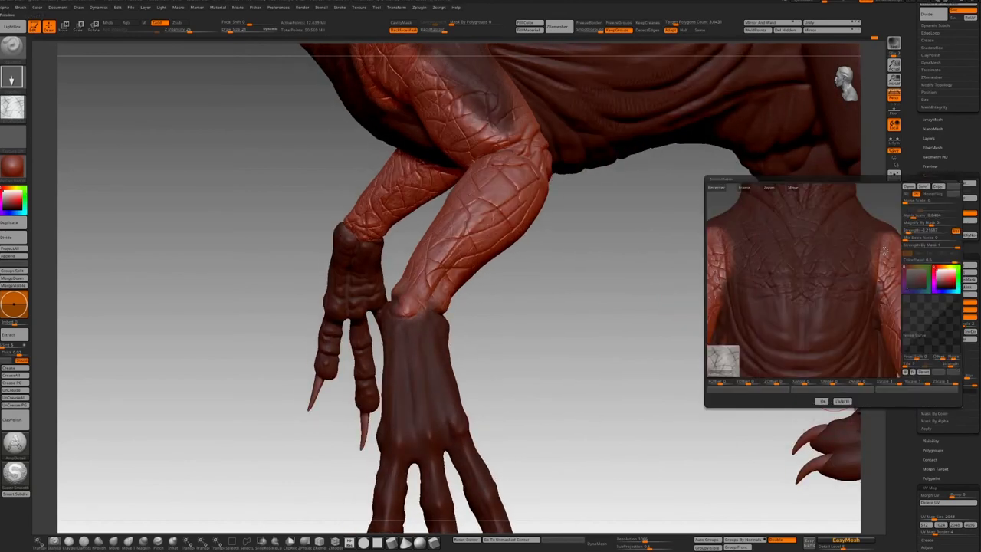
drag(879, 201, 866, 204)
click(746, 187)
drag(794, 188, 784, 298)
drag(850, 237, 804, 367)
drag(915, 216, 913, 216)
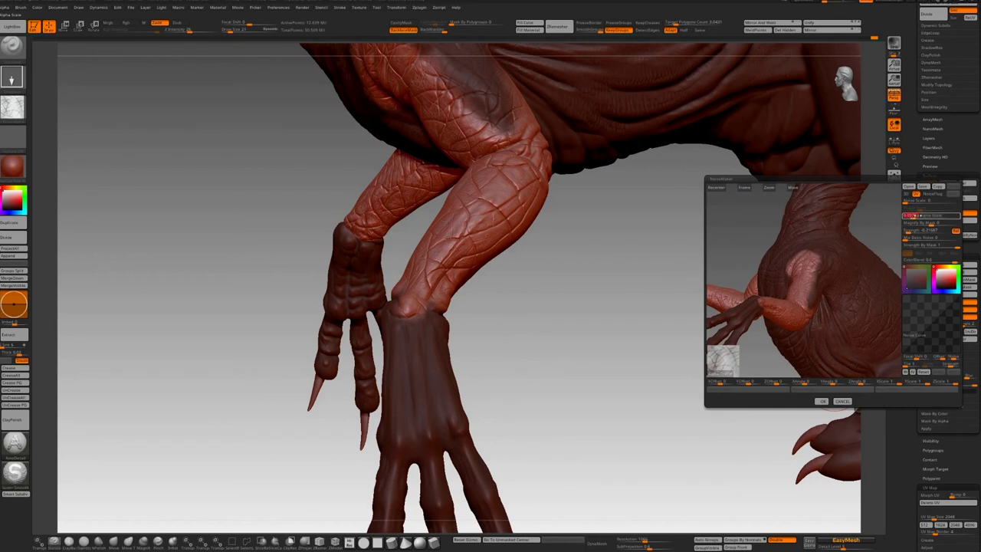
click(822, 401)
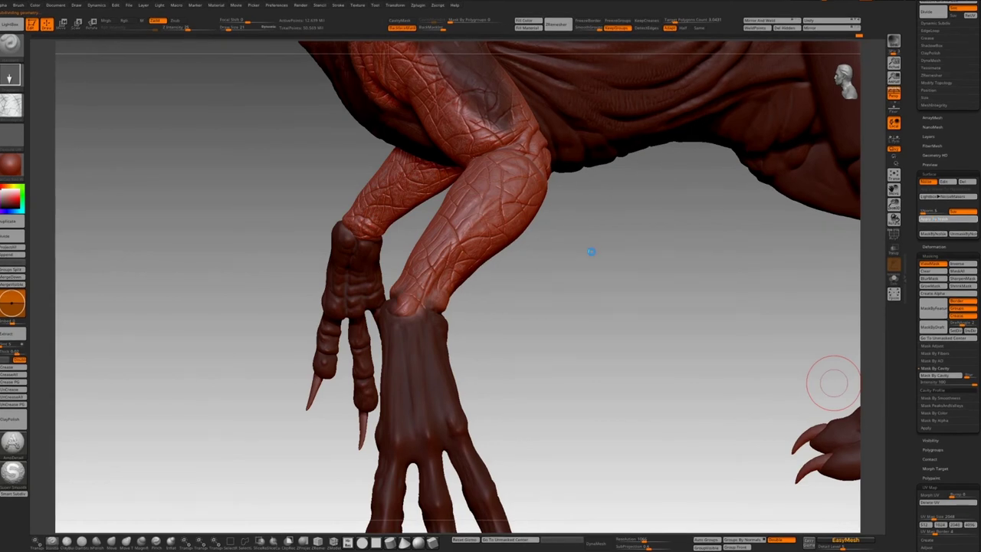
Clear the arm mask, mask the hips, thighs and lower legs down to the ankles, and invert the mask
right_drag(705, 265, 705, 167)
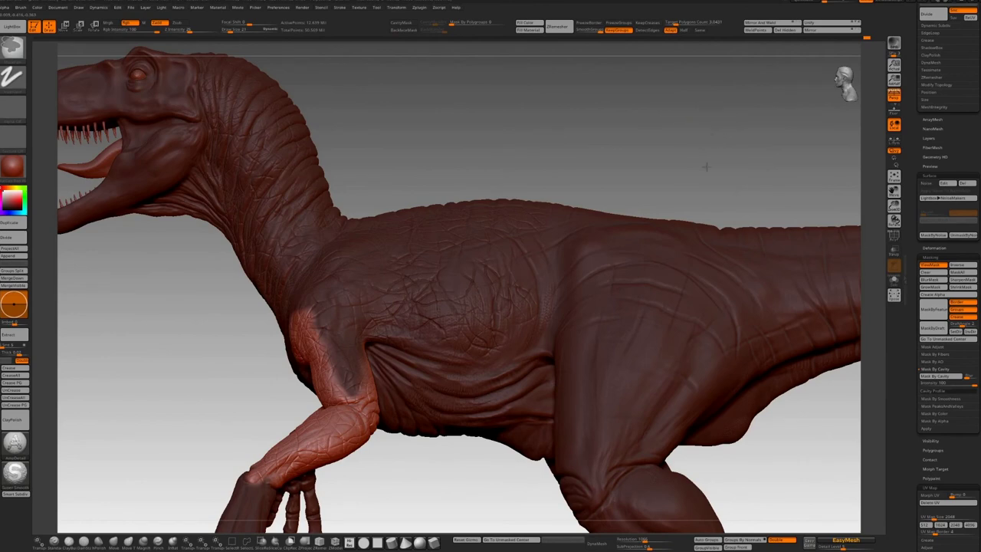
ctrl+drag(706, 166, 689, 184)
key(space)
mouse_move(646, 252)
ctrl+mouse_down()
mouse_move(606, 261)
mouse_move(585, 390)
mouse_move(636, 467)
mouse_move(731, 356)
mouse_move(659, 249)
mouse_move(529, 247)
mouse_move(606, 219)
mouse_move(758, 280)
mouse_move(655, 364)
mouse_move(566, 286)
mouse_move(529, 337)
mouse_move(529, 398)
ctrl+mouse_up()
alt+drag(613, 429, 497, 322)
ctrl+drag(509, 242, 490, 266)
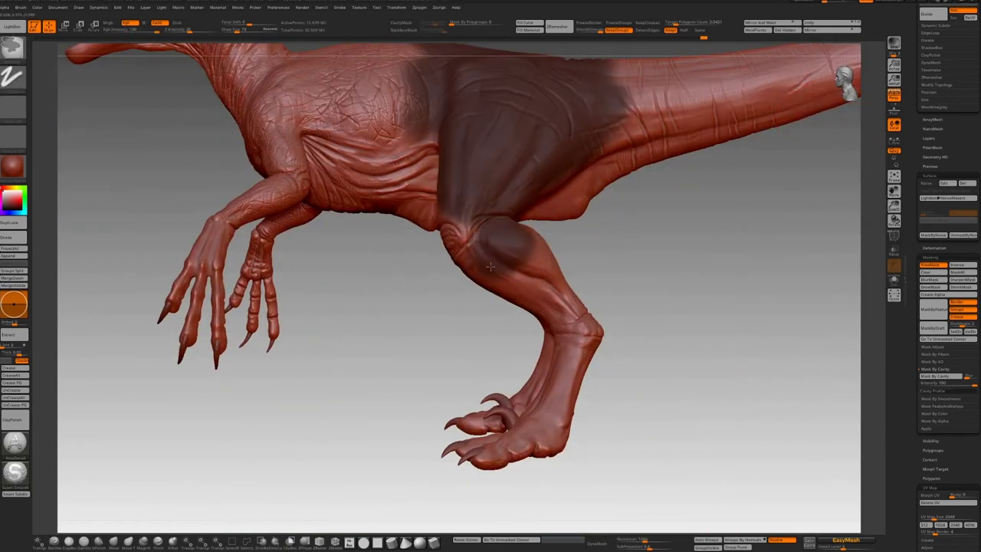
mouse_move(613, 307)
mouse_down()
mouse_move(655, 284)
mouse_move(645, 299)
mouse_move(625, 230)
mouse_move(659, 314)
mouse_up()
mouse_move(728, 276)
mouse_down()
mouse_move(753, 225)
mouse_move(720, 229)
mouse_up()
mouse_move(514, 215)
ctrl+mouse_down()
mouse_move(529, 261)
mouse_move(517, 307)
mouse_move(523, 179)
mouse_move(536, 260)
mouse_move(498, 223)
ctrl+mouse_up()
drag(740, 284, 812, 331)
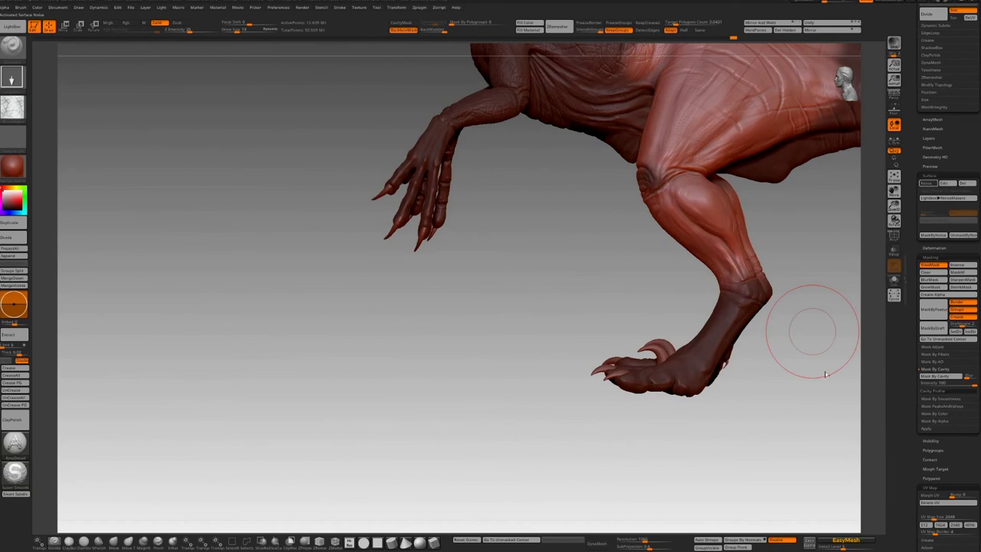
Add crack-pattern surface noise to the unmasked hips and legs, adjust its alpha scale, and apply it to the mesh
click(926, 183)
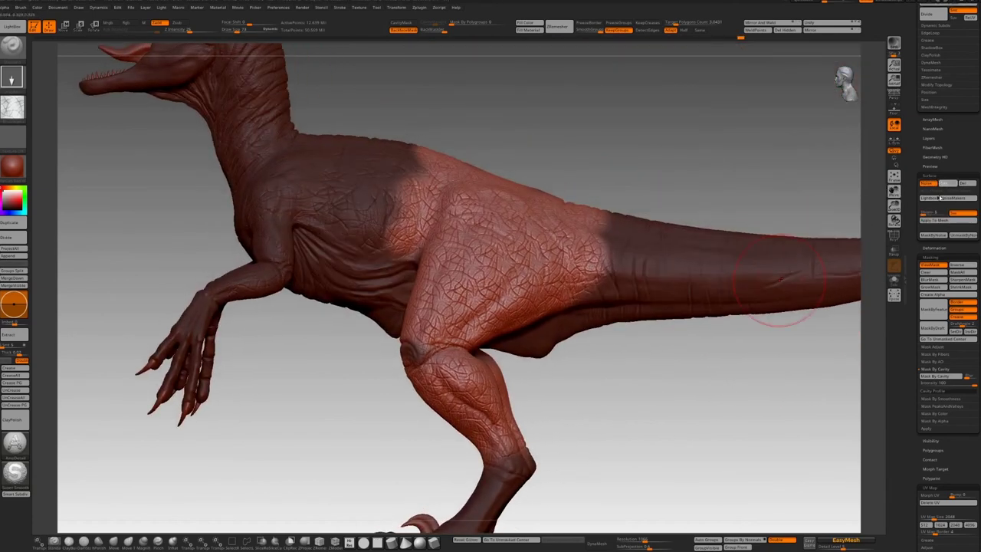
click(947, 184)
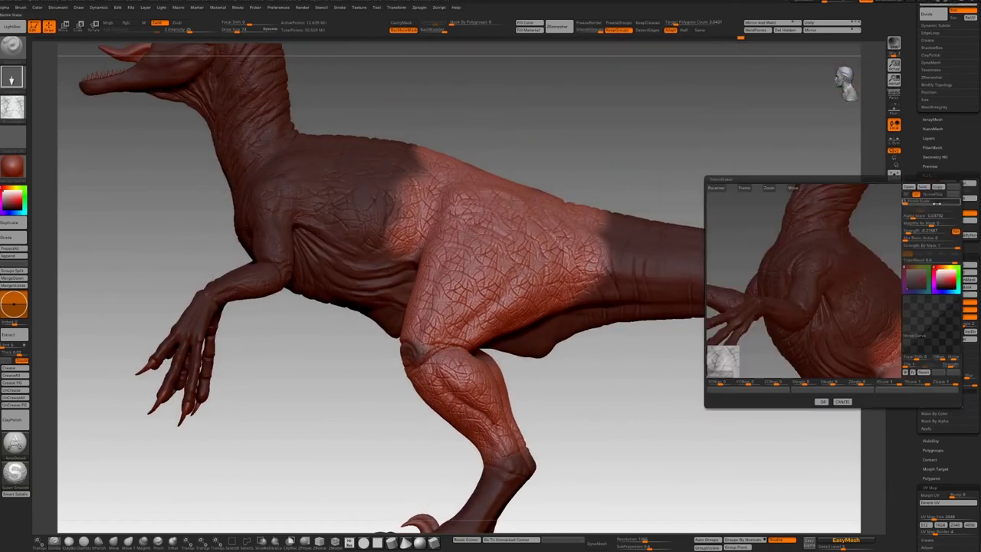
drag(730, 162, 744, 136)
drag(913, 216, 911, 216)
click(821, 402)
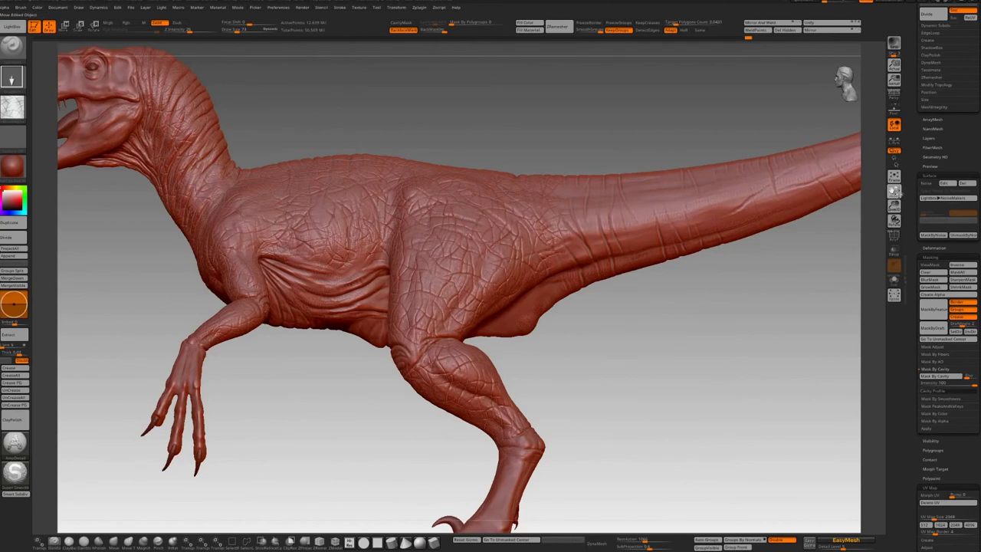
Mask the whole tail from its base to the tip and invert the mask to protect the body
ctrl+drag(766, 175, 426, 256)
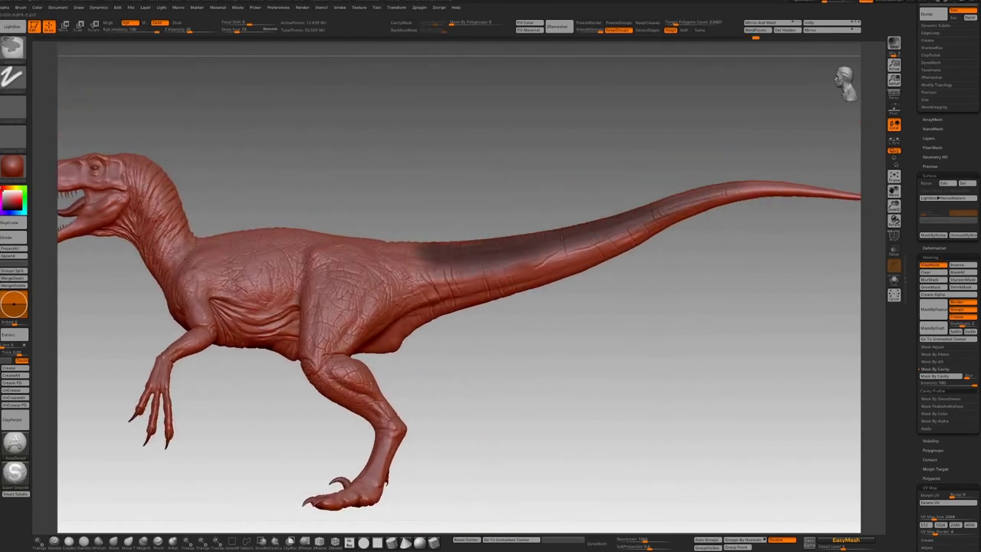
mouse_move(598, 264)
ctrl+mouse_down()
mouse_move(421, 285)
mouse_move(850, 192)
mouse_move(400, 314)
mouse_move(444, 225)
mouse_move(429, 324)
ctrl+mouse_up()
ctrl+drag(445, 255, 759, 194)
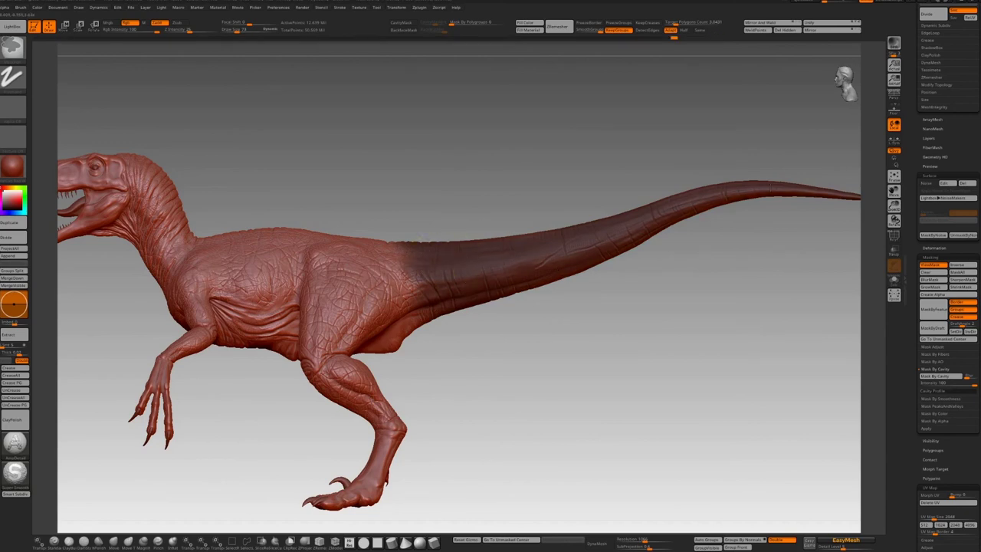
drag(443, 247, 508, 101)
ctrl+click(557, 362)
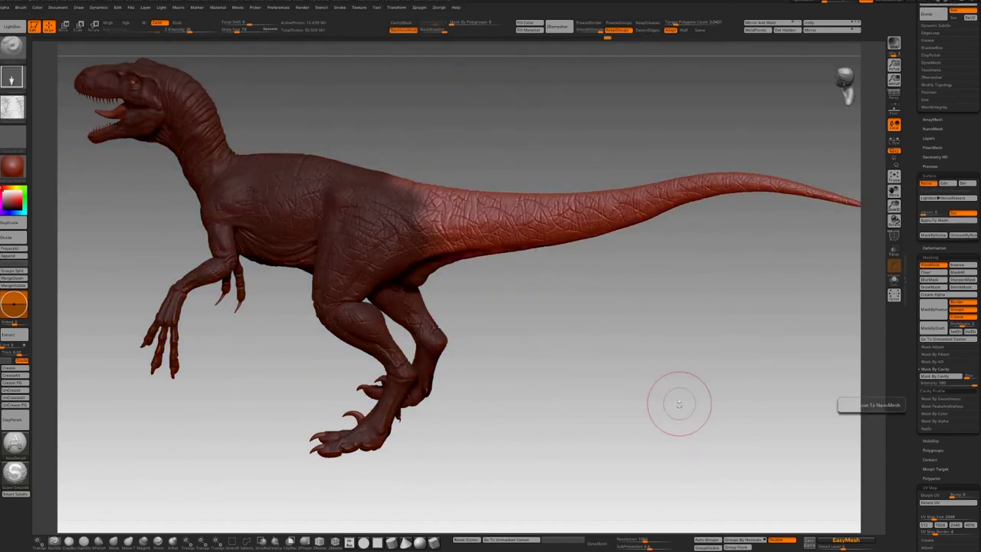
Weaken the strength of the crack-pattern noise on the tail and apply it to the mesh
alt+drag(679, 401, 727, 378)
click(943, 184)
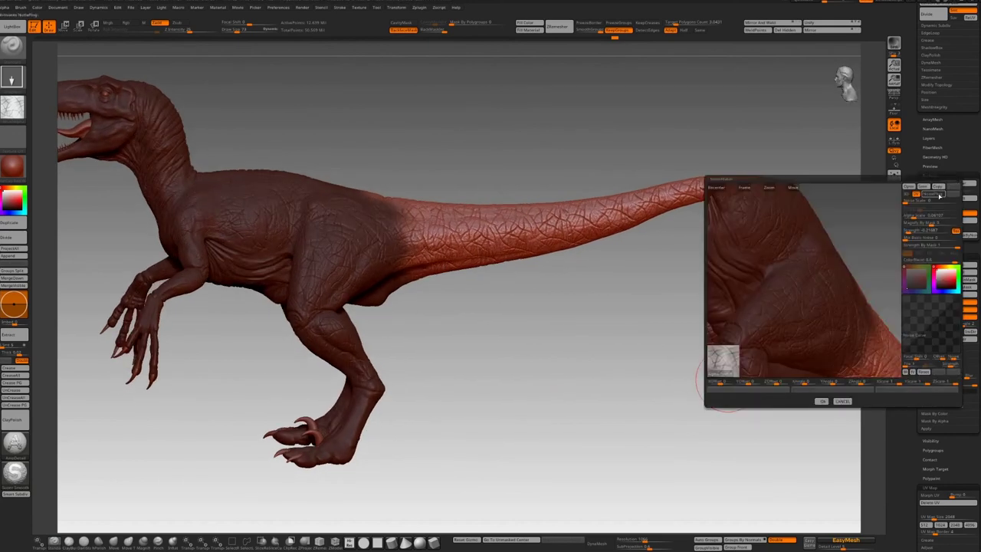
drag(793, 186, 734, 118)
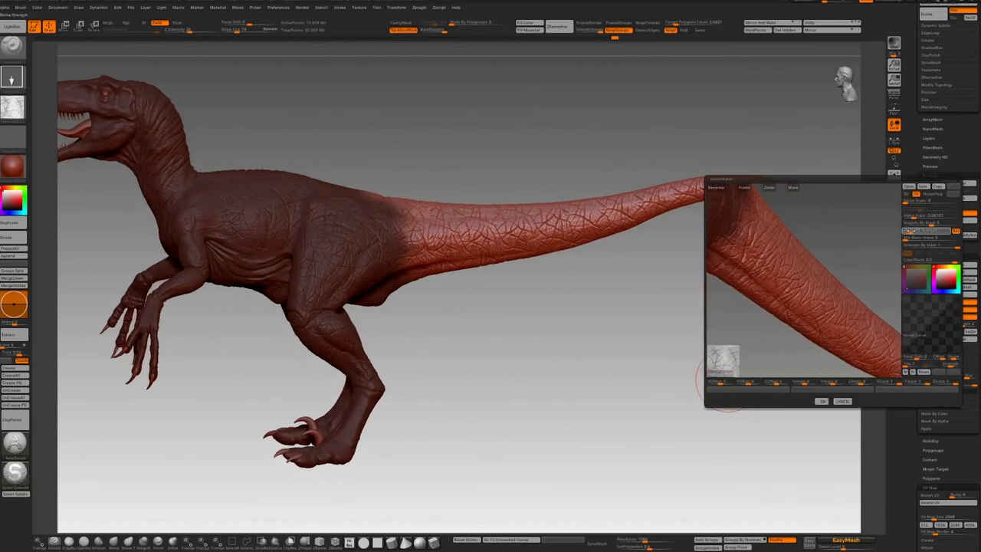
click(821, 402)
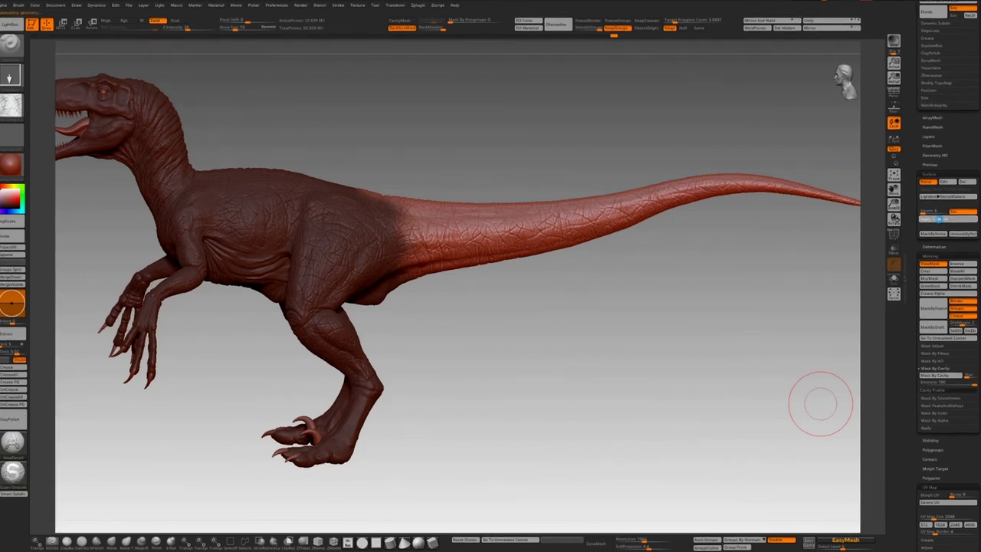
Clear the tail mask and mask the hind feet from the ankles down along the back of the foot
mouse_move(592, 318)
mouse_down()
mouse_move(606, 306)
mouse_move(610, 322)
mouse_up()
key(space)
drag(547, 311, 564, 310)
drag(655, 480, 745, 507)
mouse_move(604, 410)
alt+mouse_down()
mouse_move(583, 434)
mouse_move(590, 490)
alt+mouse_up()
alt+drag(574, 260, 946, 173)
alt+drag(605, 383, 769, 262)
mouse_move(573, 252)
ctrl+mouse_down()
mouse_move(543, 282)
mouse_move(511, 414)
mouse_move(596, 268)
ctrl+mouse_up()
ctrl+drag(484, 436, 558, 416)
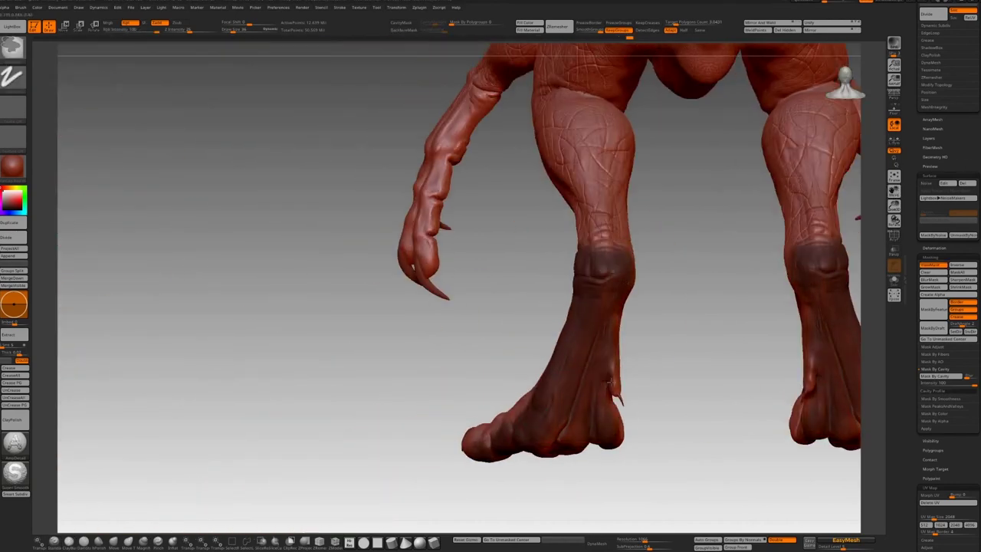
mouse_move(609, 381)
ctrl+mouse_down()
mouse_move(640, 233)
mouse_move(789, 283)
ctrl+mouse_up()
Extend the mask over the front of the hind feet, the toes and the soles, and invert it
drag(654, 357, 766, 345)
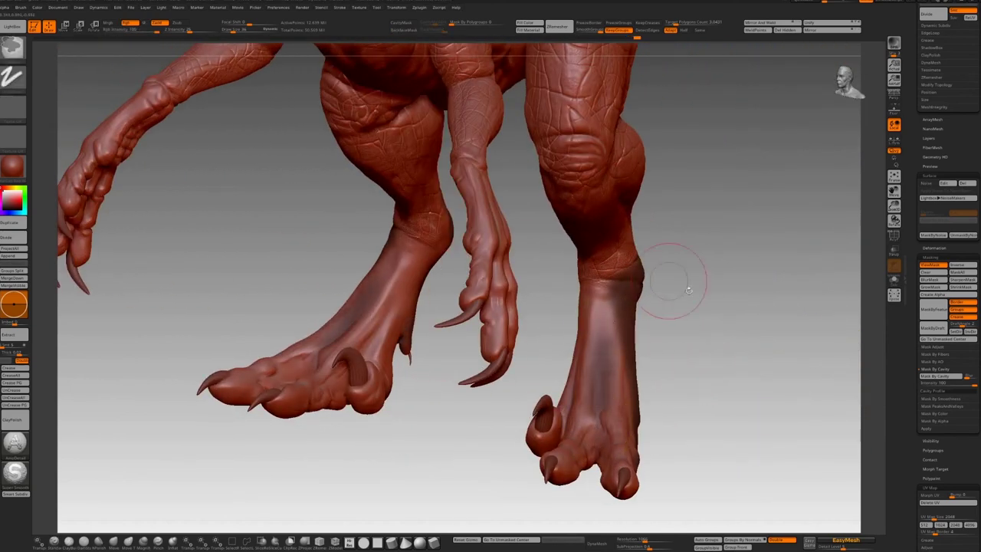
drag(678, 280, 521, 452)
mouse_move(598, 473)
ctrl+mouse_down()
mouse_move(648, 470)
mouse_move(606, 298)
ctrl+mouse_up()
ctrl+drag(565, 506, 533, 462)
mouse_move(593, 504)
alt+mouse_down()
mouse_move(586, 372)
mouse_move(522, 379)
alt+mouse_up()
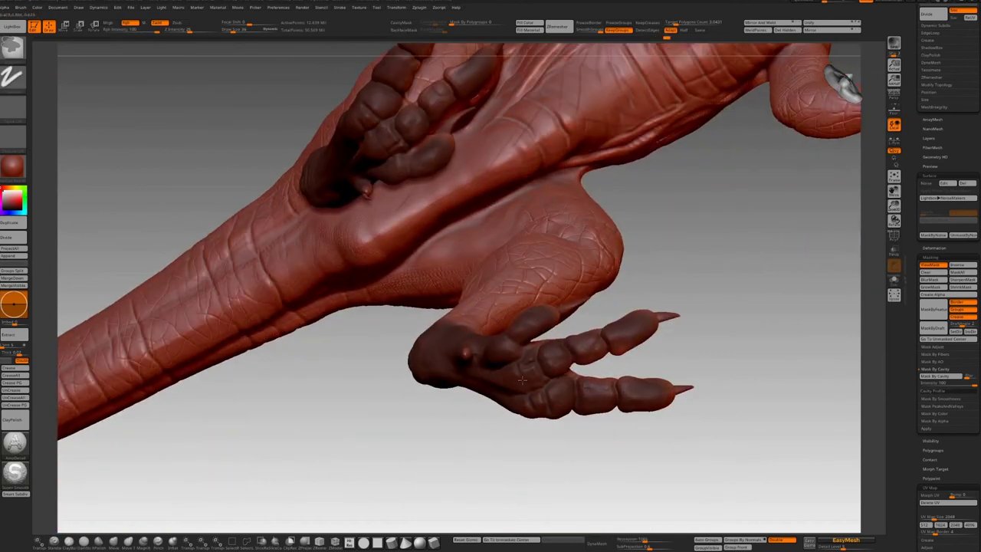
ctrl+click(676, 282)
Frame the feet in the noise preview, accept the crack-pattern surface noise, and apply it to the mesh
click(948, 185)
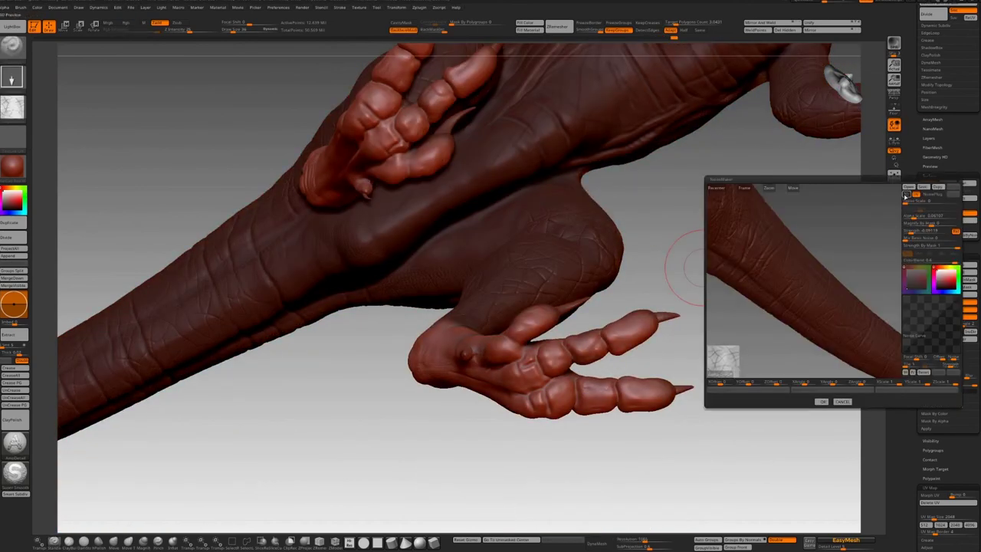
click(744, 188)
drag(819, 208, 777, 261)
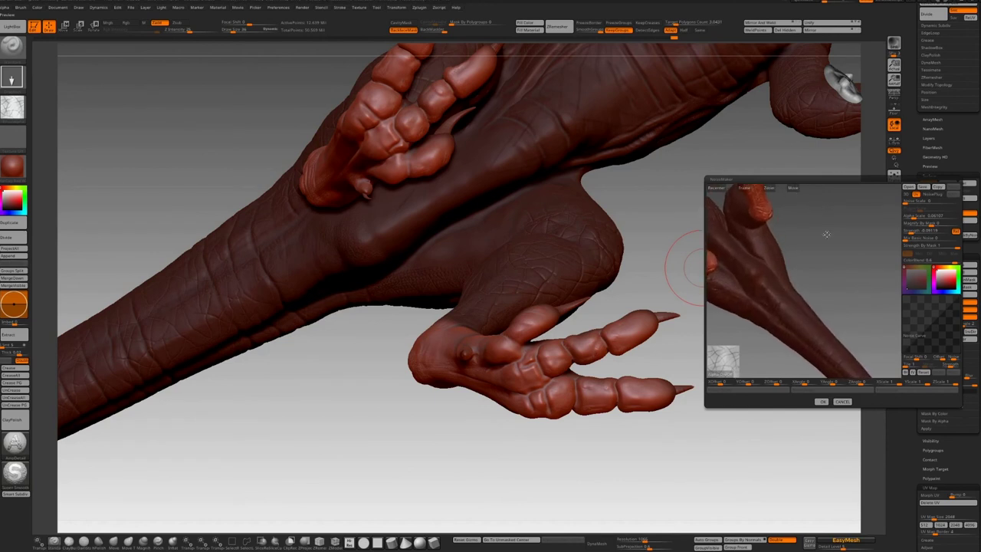
alt+drag(823, 228, 852, 271)
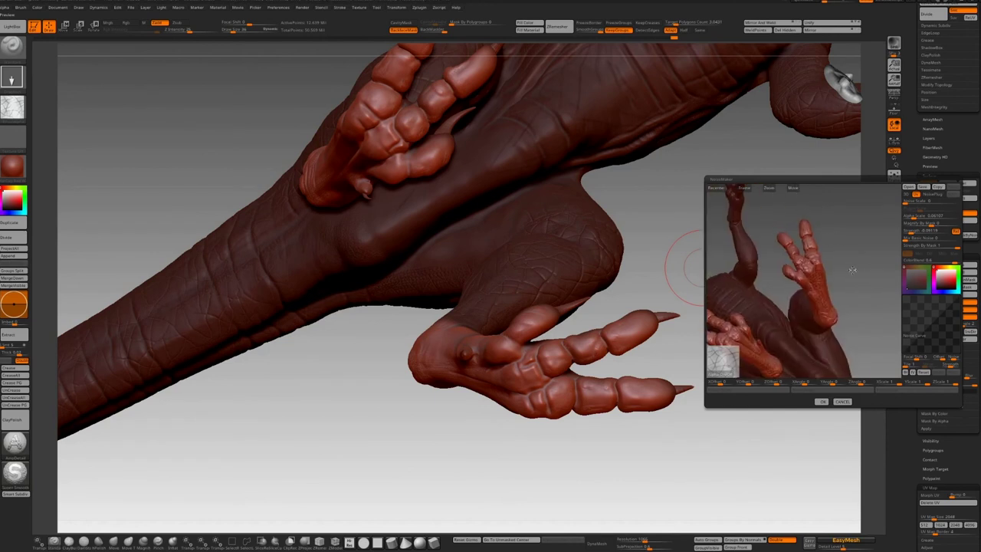
click(820, 401)
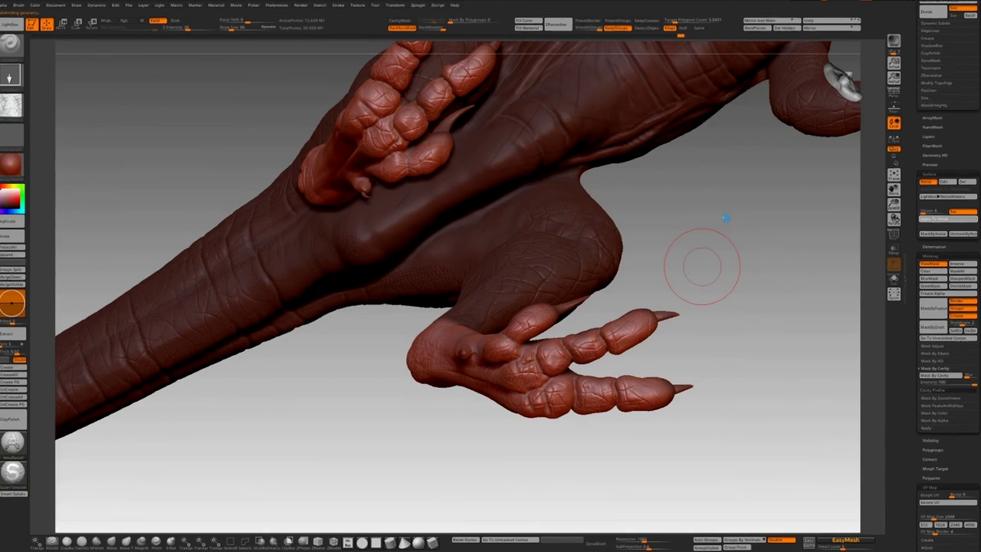
Mask the belly, the flank folds between arms and hind legs, and the underside of the tail base, and invert the mask
mouse_move(711, 222)
mouse_down()
mouse_move(725, 232)
mouse_move(701, 211)
mouse_up()
key(space)
drag(698, 192, 713, 193)
mouse_move(657, 136)
ctrl+mouse_down()
mouse_move(637, 134)
mouse_move(483, 230)
mouse_move(398, 260)
mouse_move(706, 144)
mouse_move(573, 236)
ctrl+mouse_up()
drag(715, 222, 713, 257)
ctrl+drag(638, 220, 668, 206)
mouse_move(755, 218)
alt+mouse_down()
mouse_move(582, 408)
mouse_move(584, 400)
alt+mouse_up()
mouse_move(665, 188)
ctrl+mouse_down()
mouse_move(567, 257)
mouse_move(700, 166)
ctrl+mouse_up()
drag(613, 337, 628, 373)
mouse_move(550, 177)
ctrl+mouse_down()
mouse_move(494, 205)
mouse_move(555, 176)
mouse_move(517, 232)
ctrl+mouse_up()
ctrl+drag(210, 397, 151, 408)
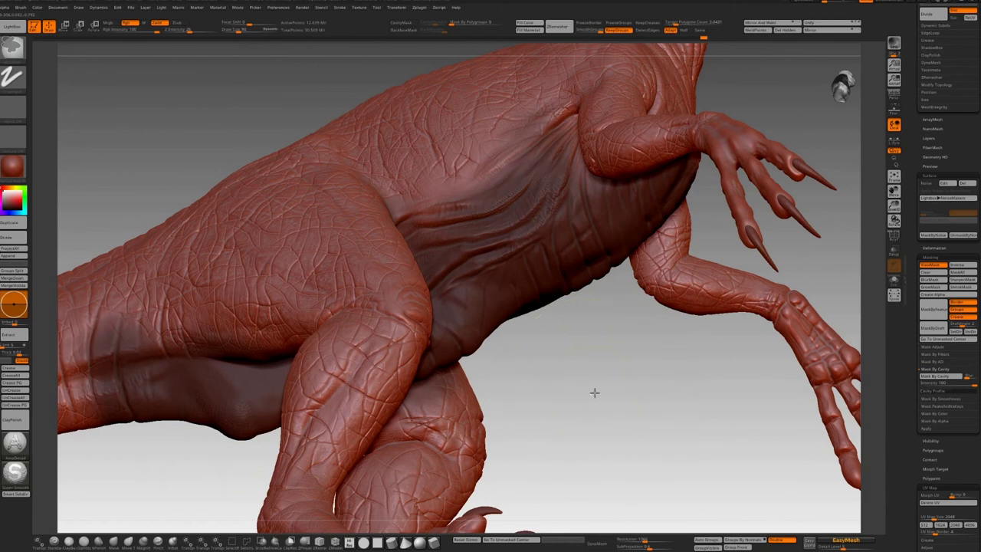
Enable the crack-pattern surface noise on the unmasked belly and tail underside, adjust its strength in the noise editor, and apply it to the mesh
click(927, 184)
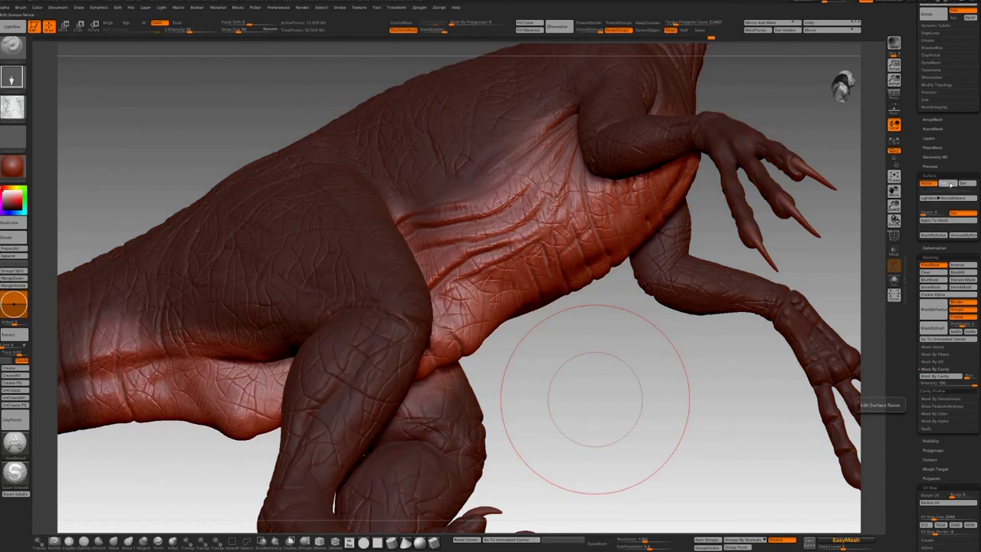
click(949, 185)
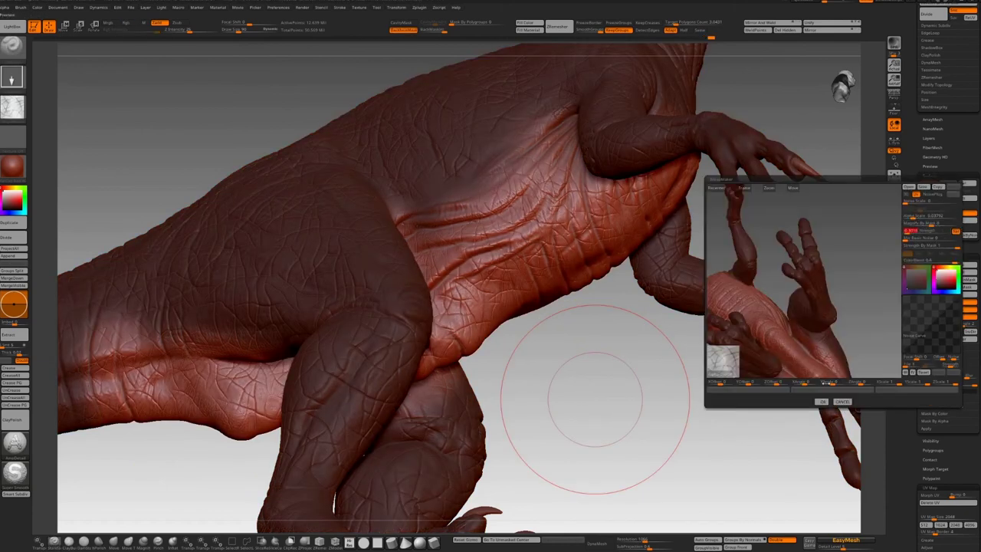
click(822, 402)
click(948, 185)
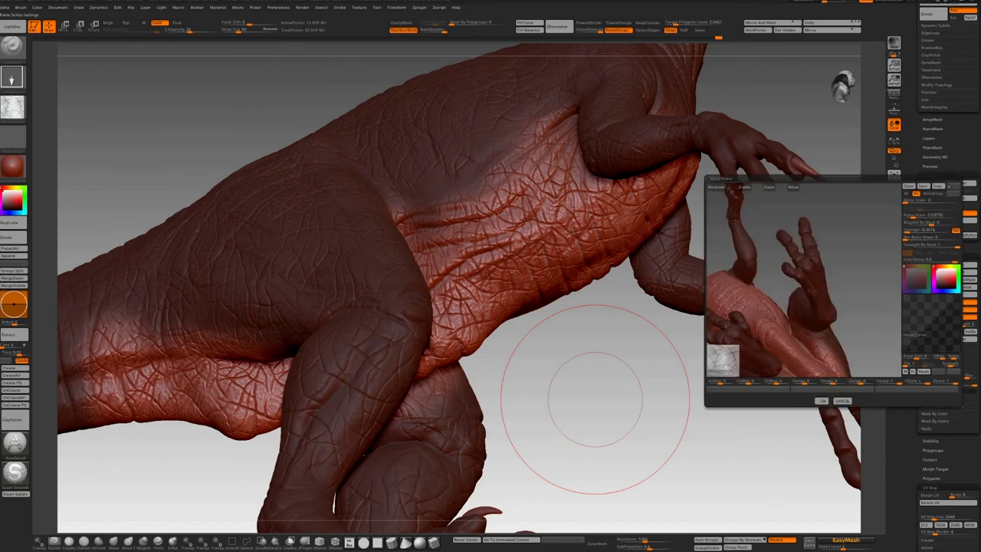
click(822, 401)
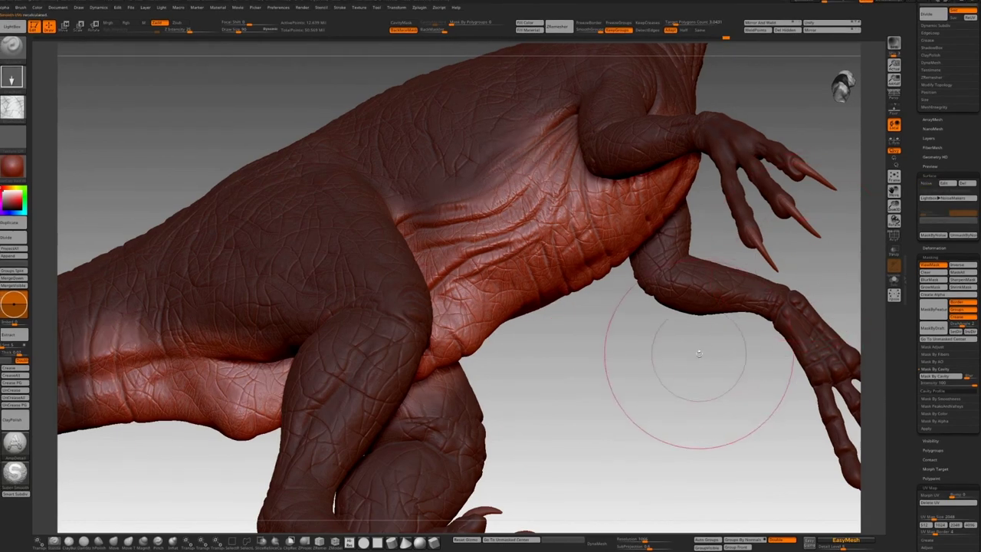
Clear the mask, frame the whole raptor to review its skin from several sides, and raise the subdivision level
key(ctrl+shift+a)
key(f)
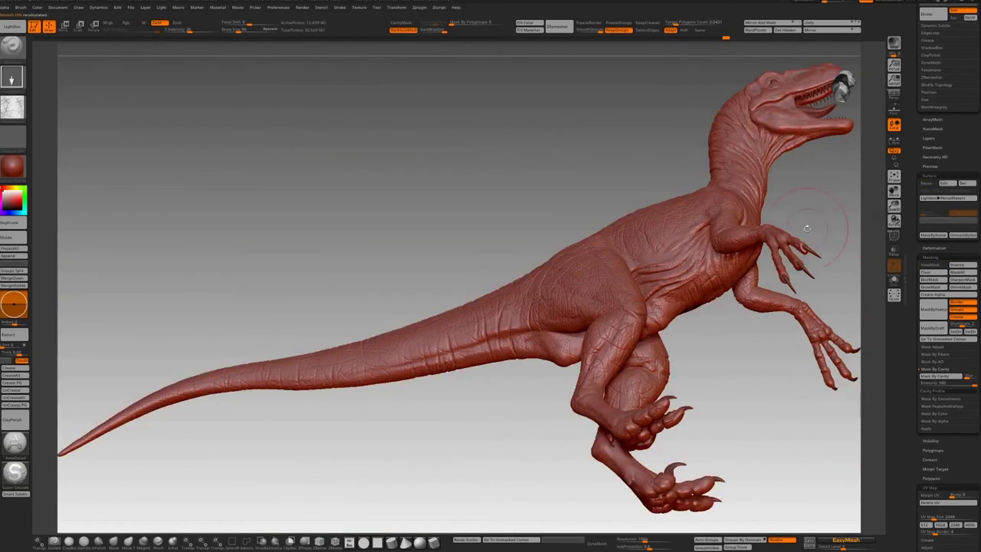
drag(823, 209, 672, 207)
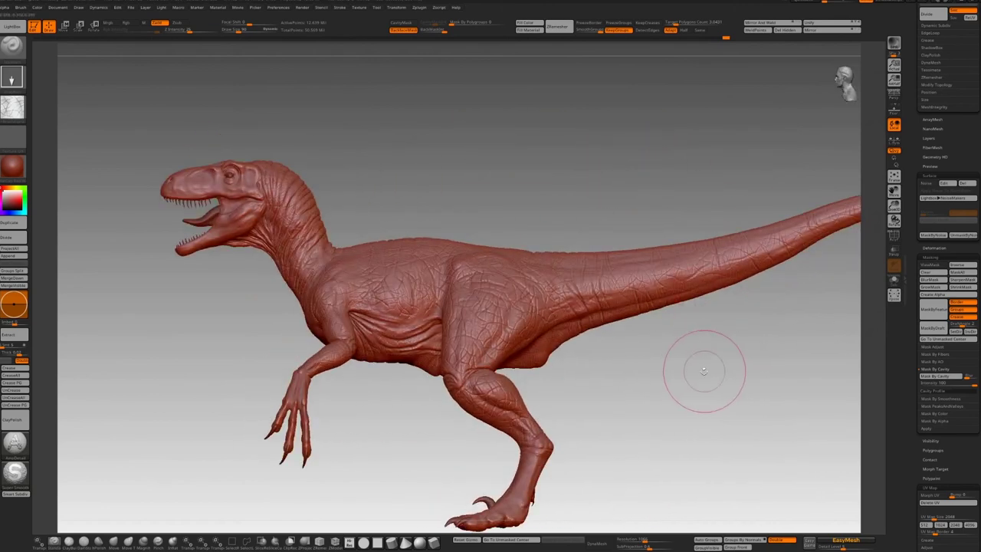
drag(694, 368, 705, 374)
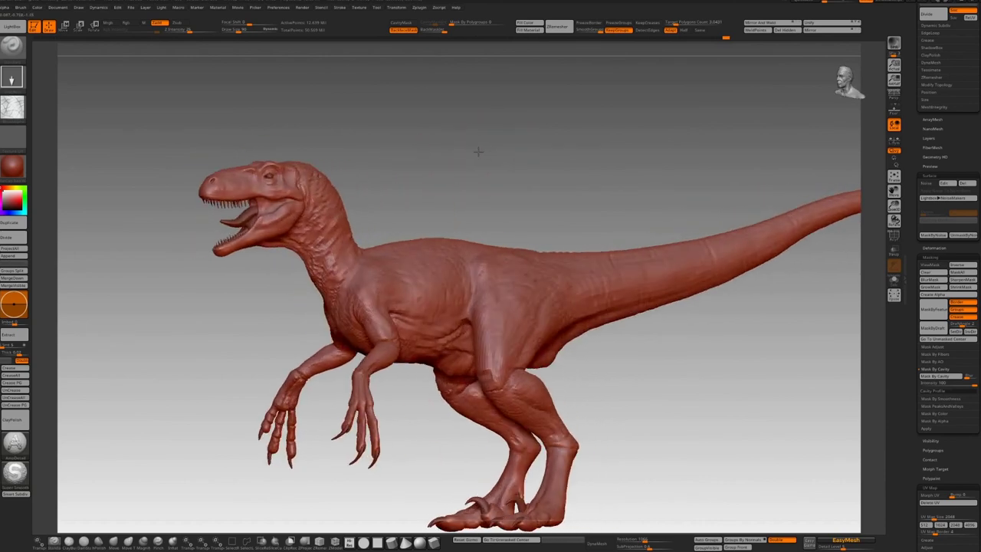
key(d)
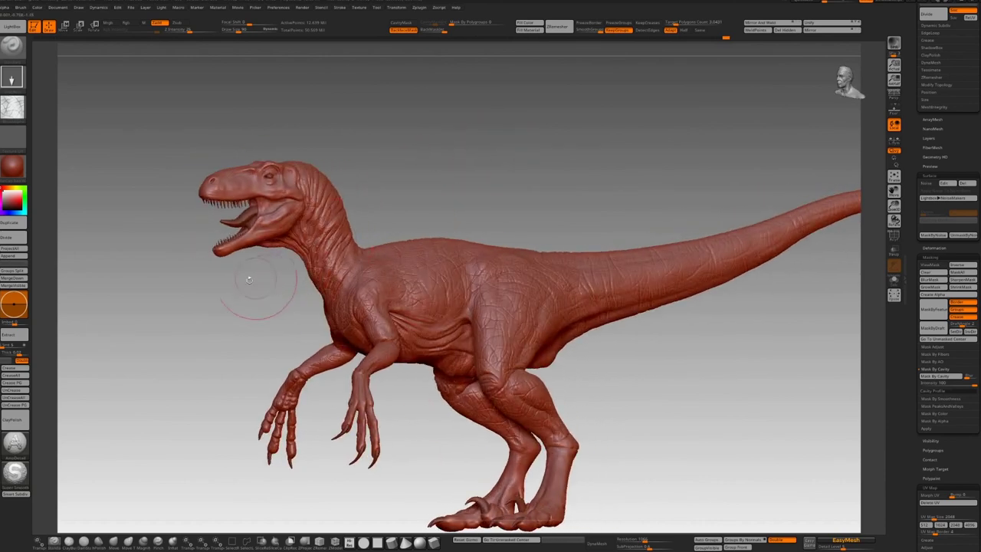